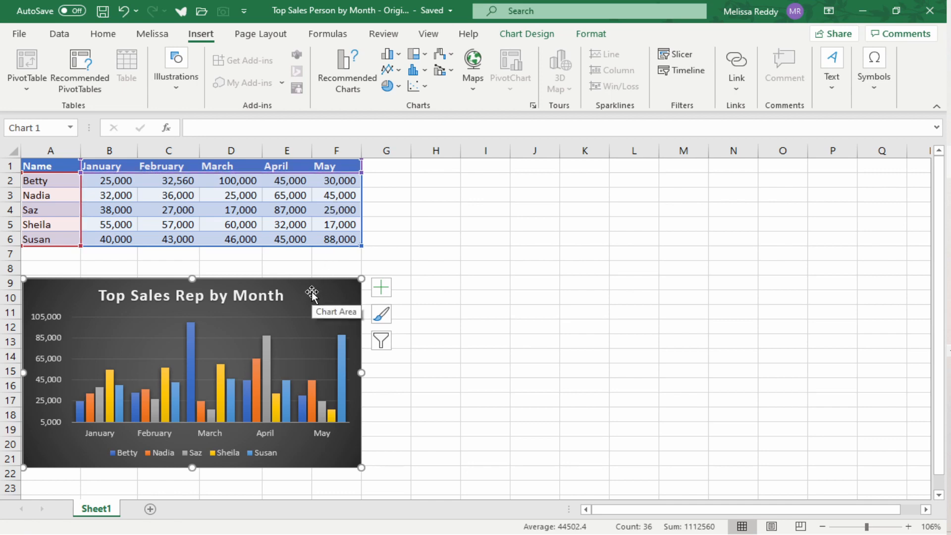
Add the Camera command from the list of all commands to the Quick Access Toolbar.
key(Escape)
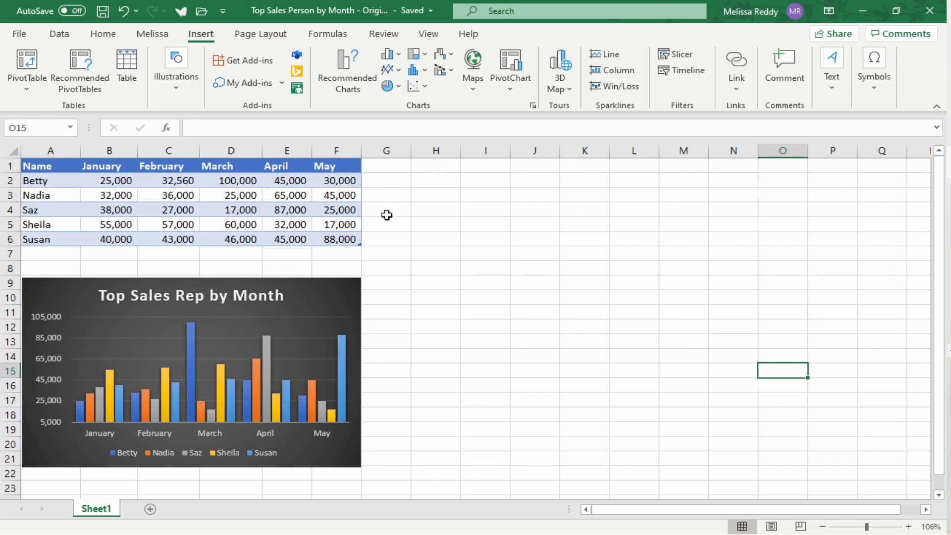
click(228, 17)
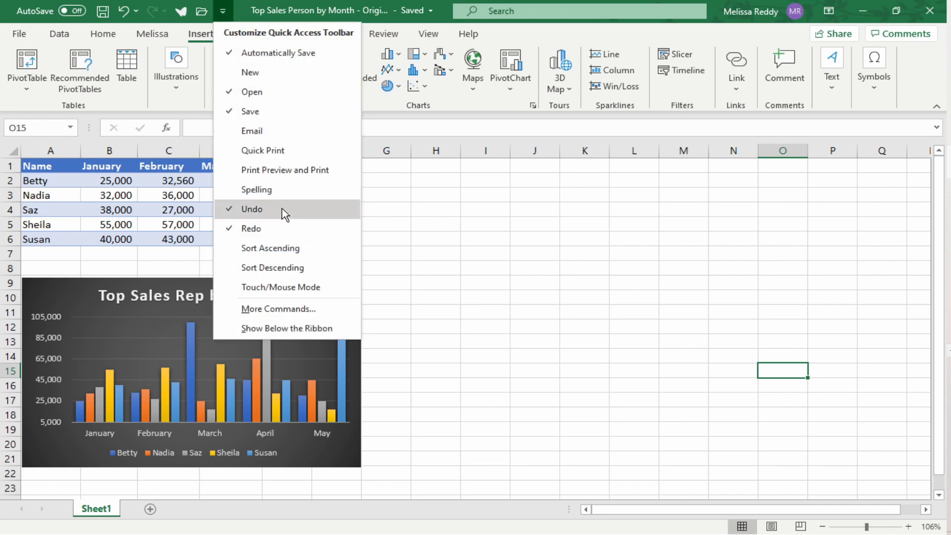
click(291, 308)
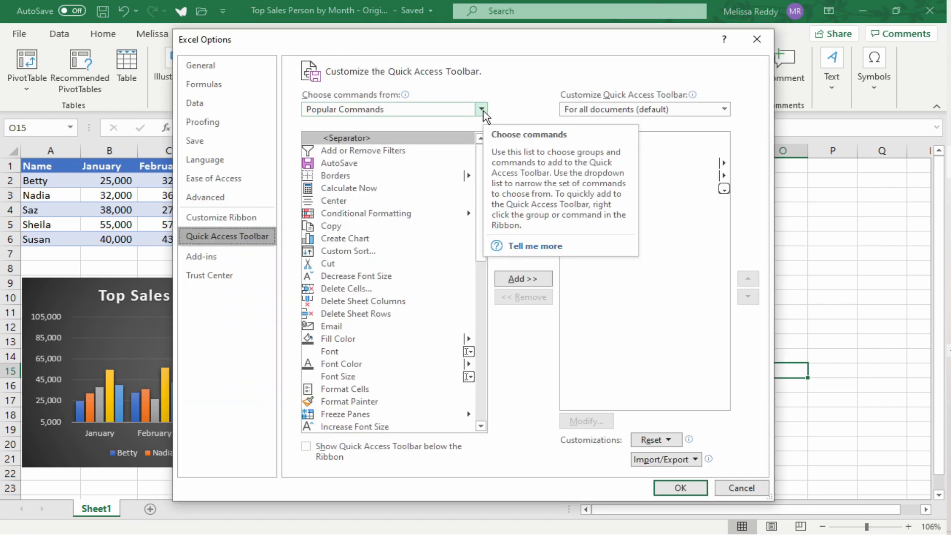
click(483, 113)
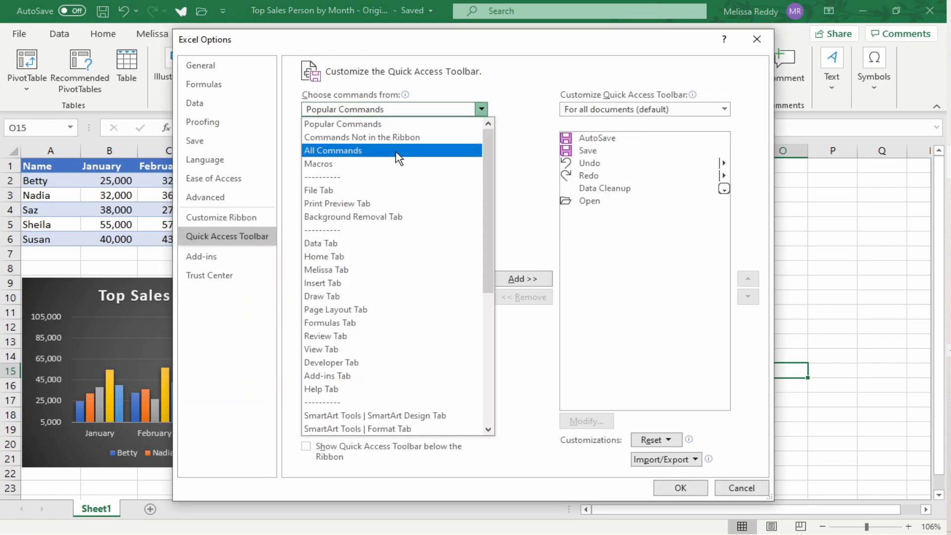
click(479, 149)
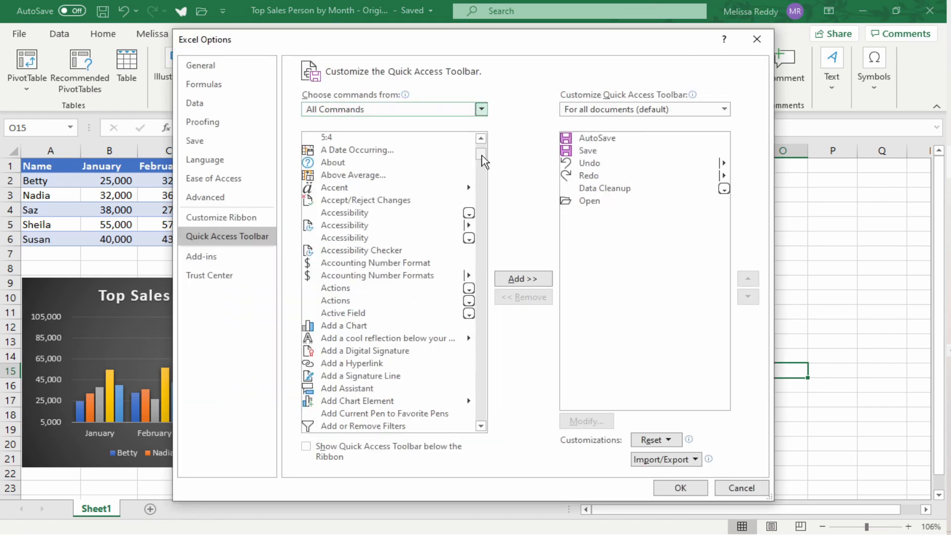
drag(481, 156, 485, 180)
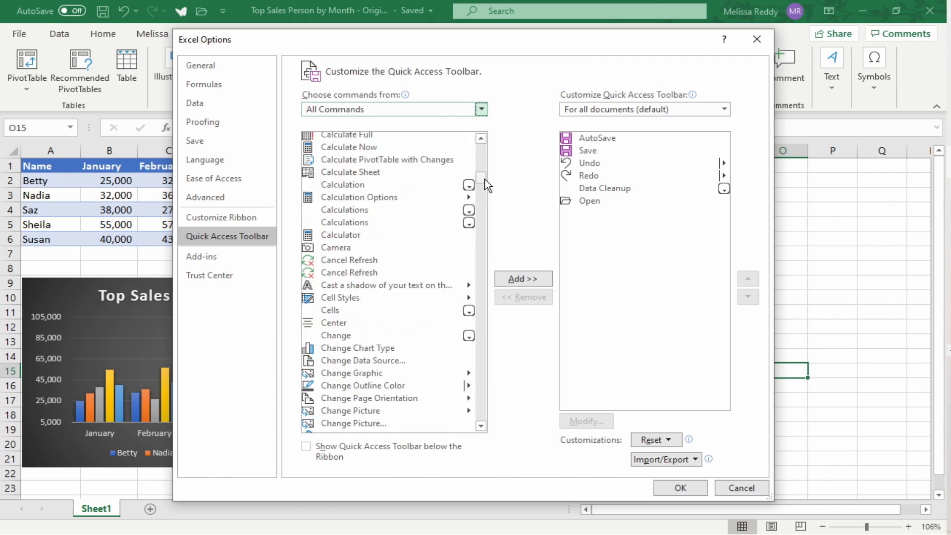
click(353, 248)
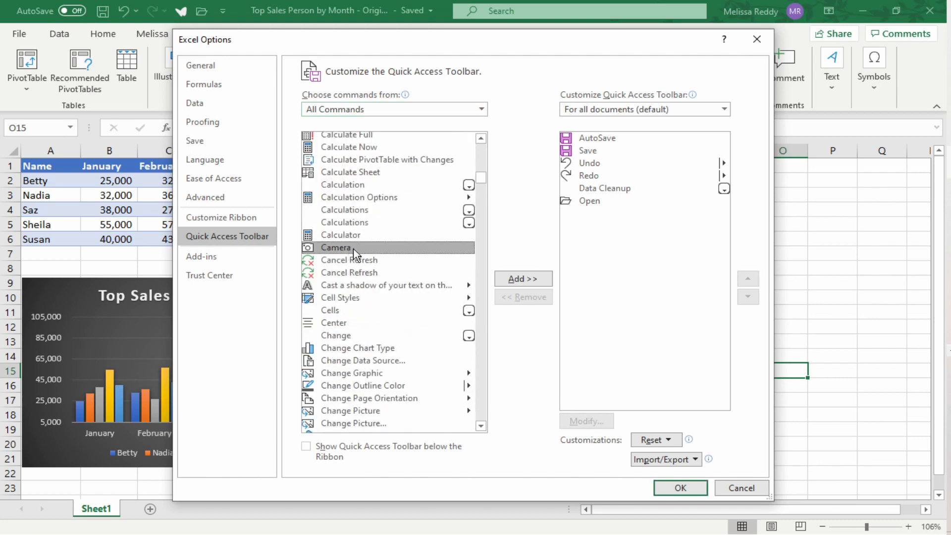
click(515, 283)
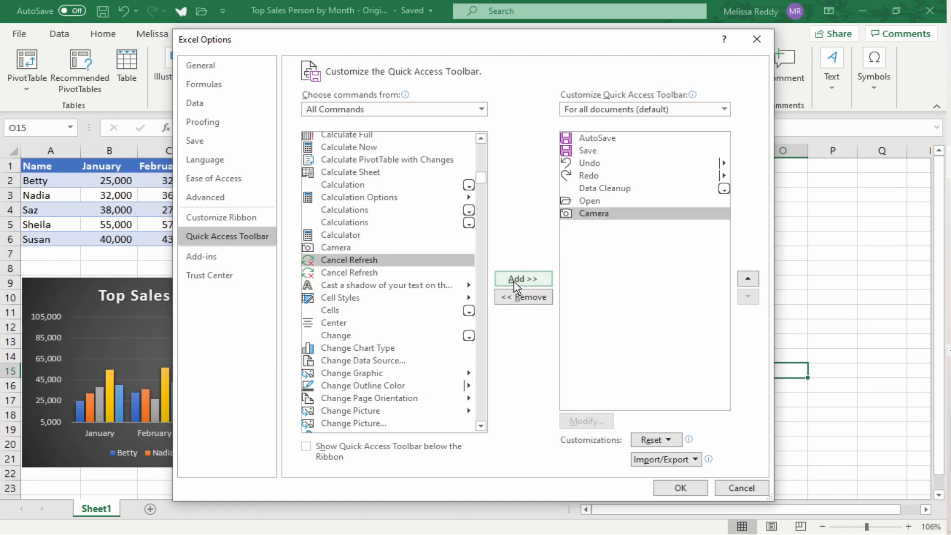
click(671, 488)
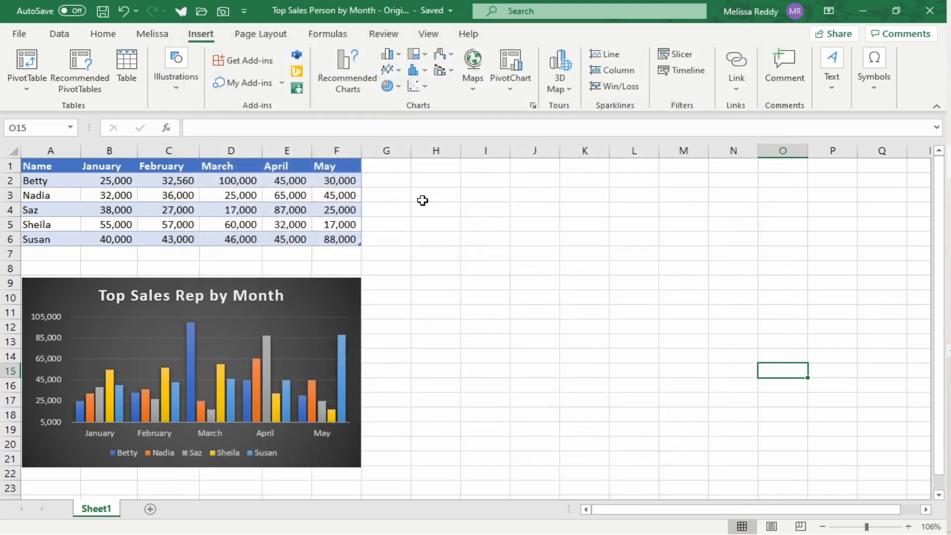
Create a new blank workbook and switch back to the sales workbook.
click(223, 12)
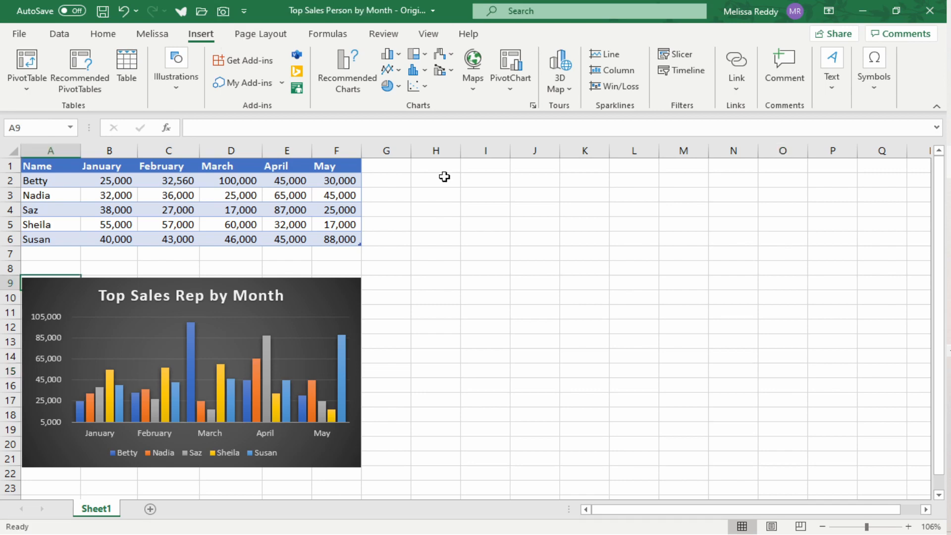
key(ctrl+n)
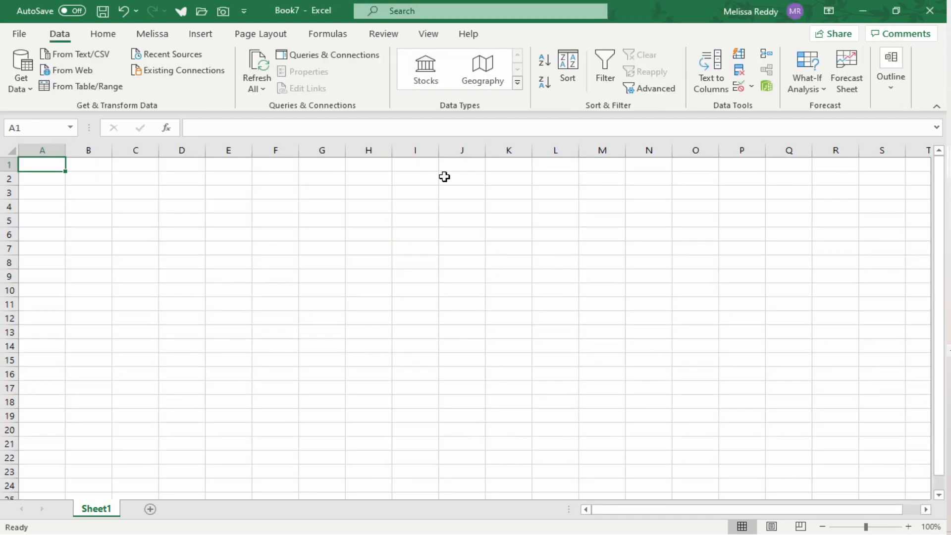
key(alt+Tab)
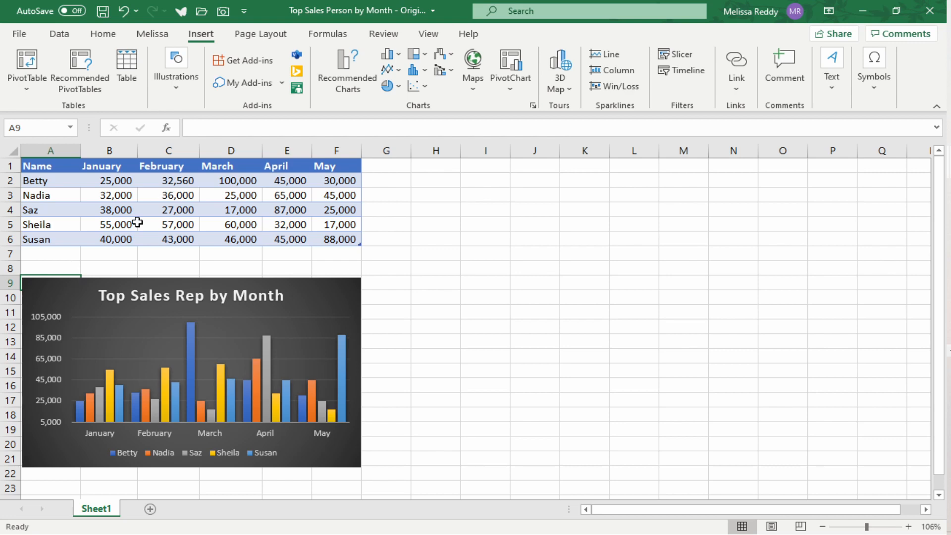
Capture the chart range A9:F21 with the Camera tool and place the picture in the new workbook around cell B2.
key(shift+Right)
key(shift+Right)
key(shift+Right)
key(shift+Right)
key(shift+Right)
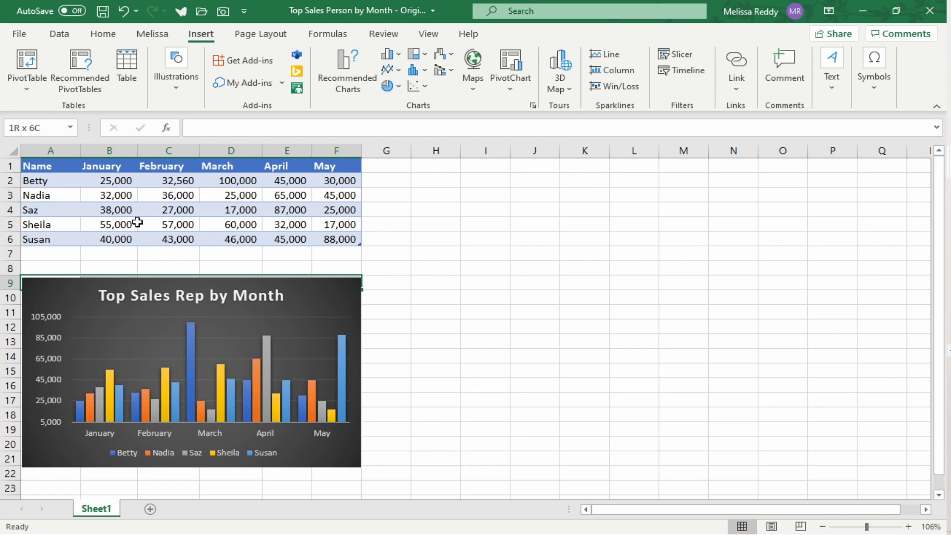
key(shift+Down)
key(shift+Down)
key(shift+Down)
key(shift+Down)
key(shift+Down)
key(shift+Down)
key(shift+Down)
key(shift+Down)
key(shift+Down)
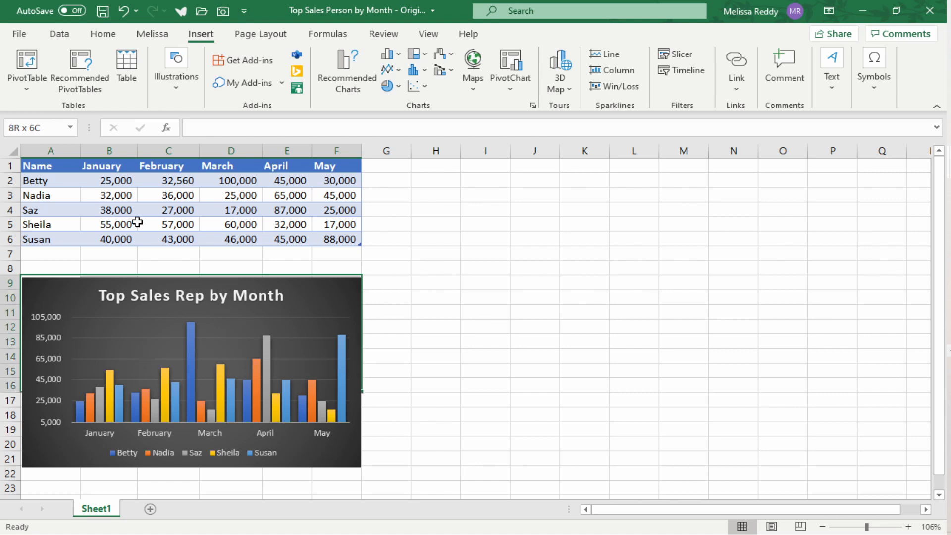
key(shift+Down)
key(shift+Down)
key(shift+Down)
key(shift+Down)
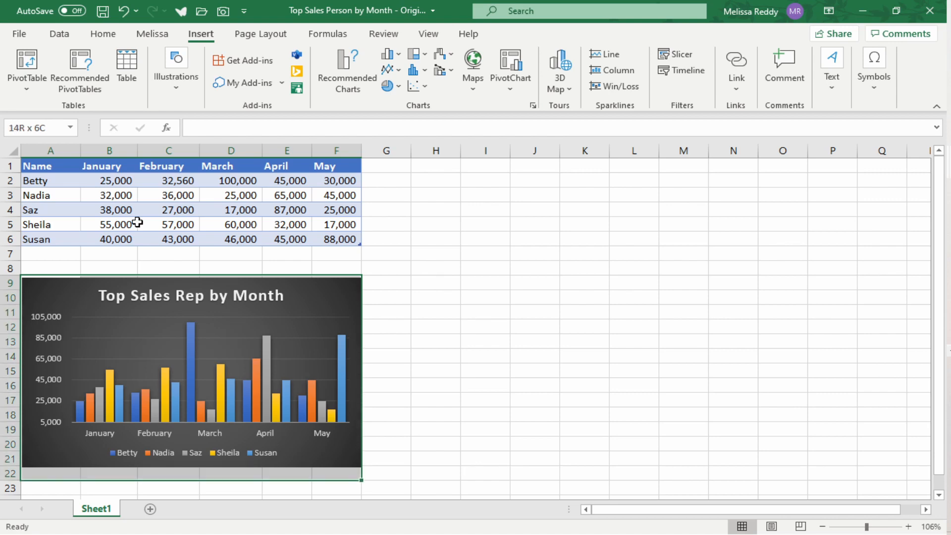
key(shift+Up)
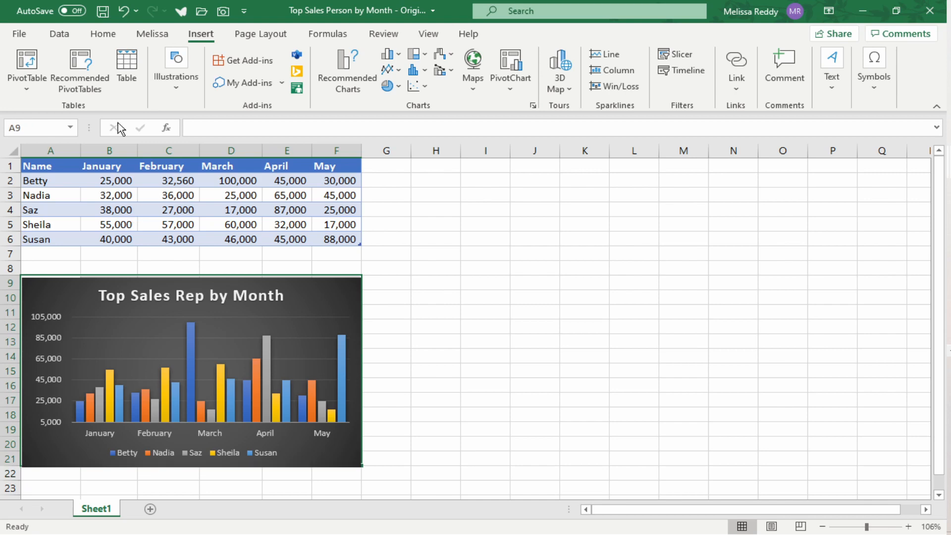
click(223, 15)
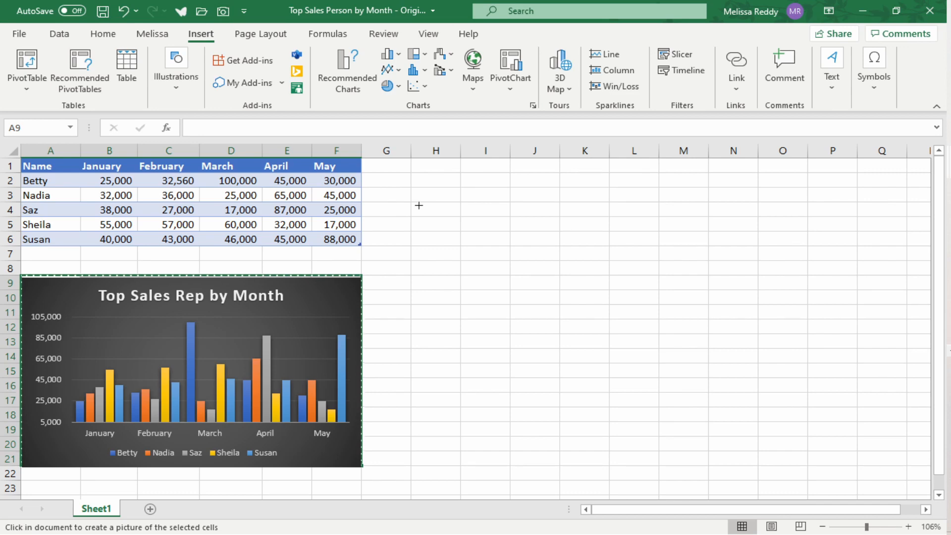
key(alt+Tab)
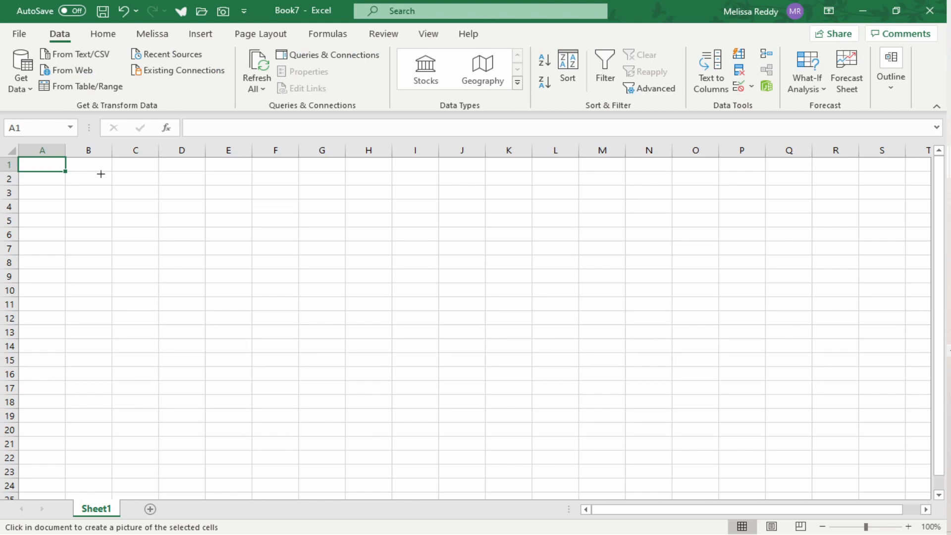
click(65, 171)
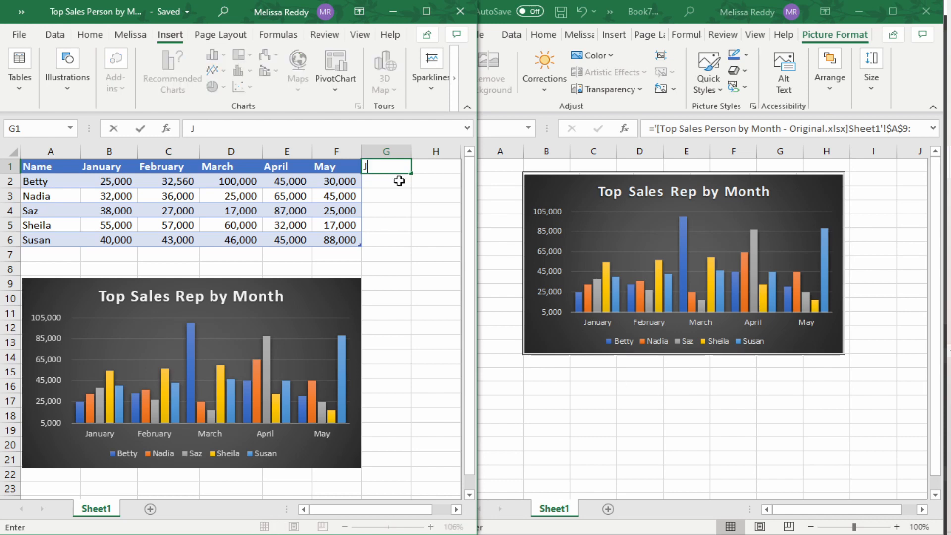
Add a June column in G1 of the sales table with 25,000, 35,000, 45,000, 63,000 and 45,000 in G2:G6.
text(June)
key(Return)
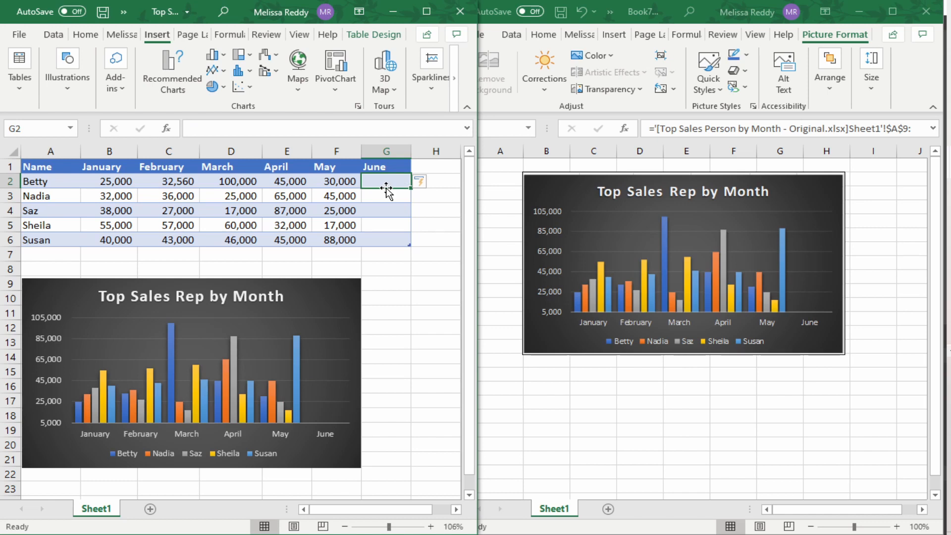
text(25000)
key(Return)
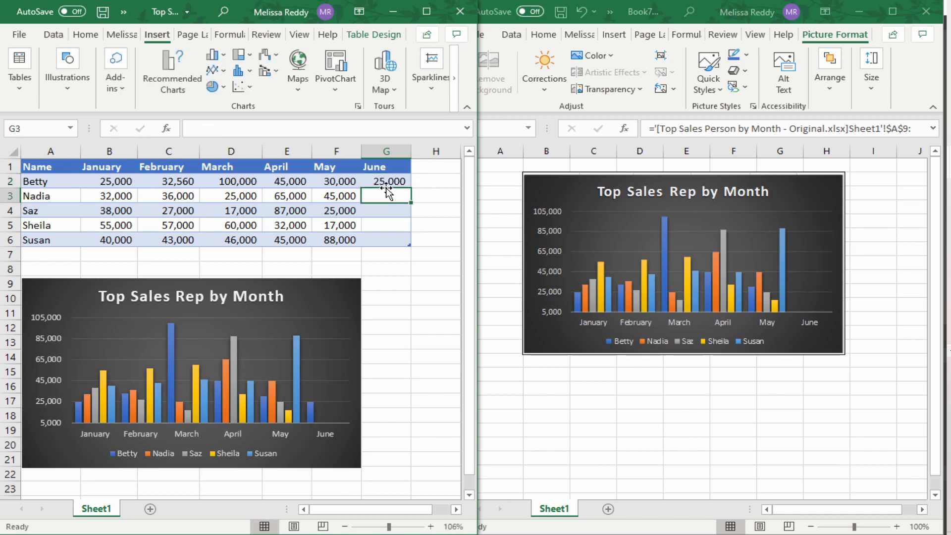
text(35,000)
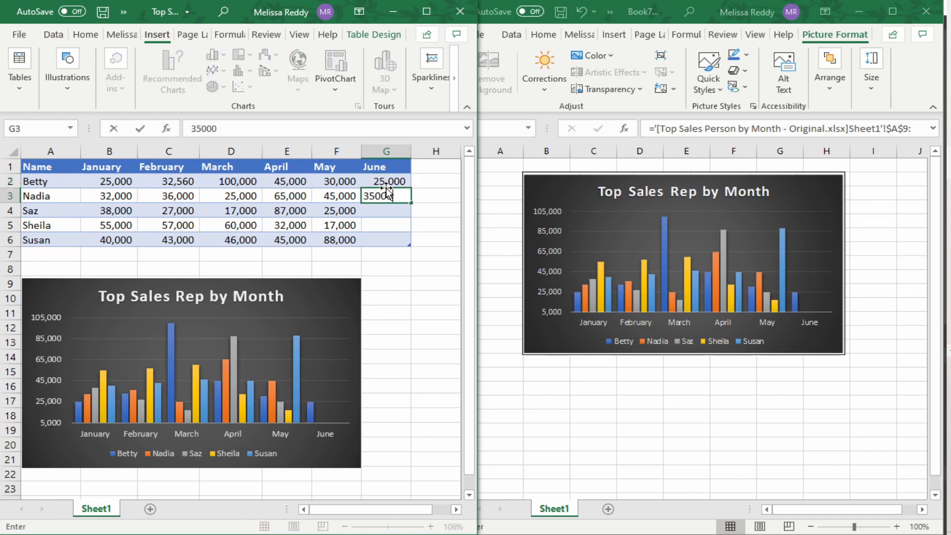
key(Return)
text(45,000)
key(Return)
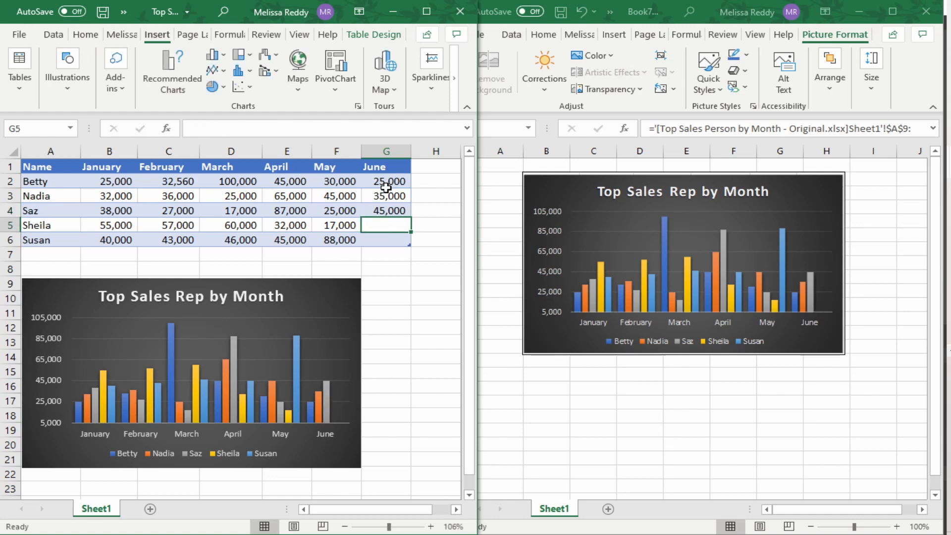
text(63000)
key(Return)
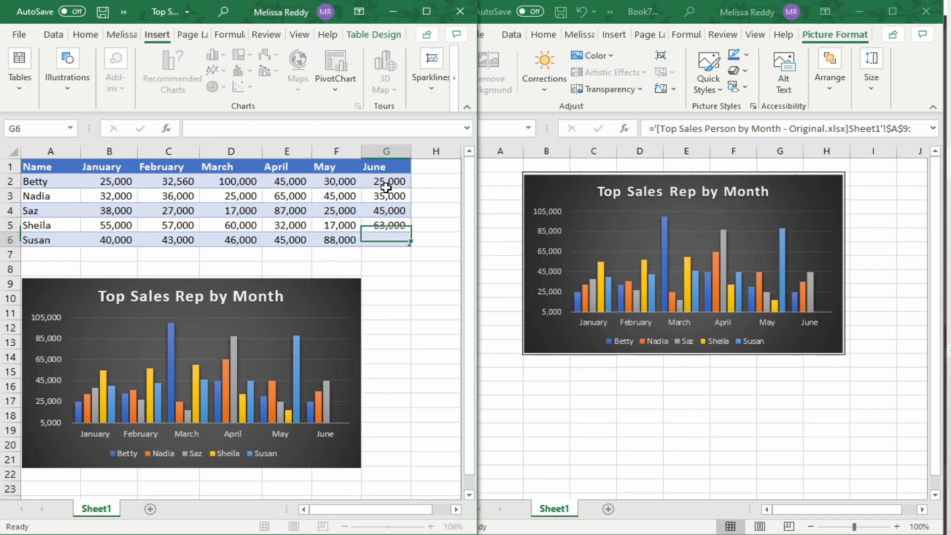
text(45000)
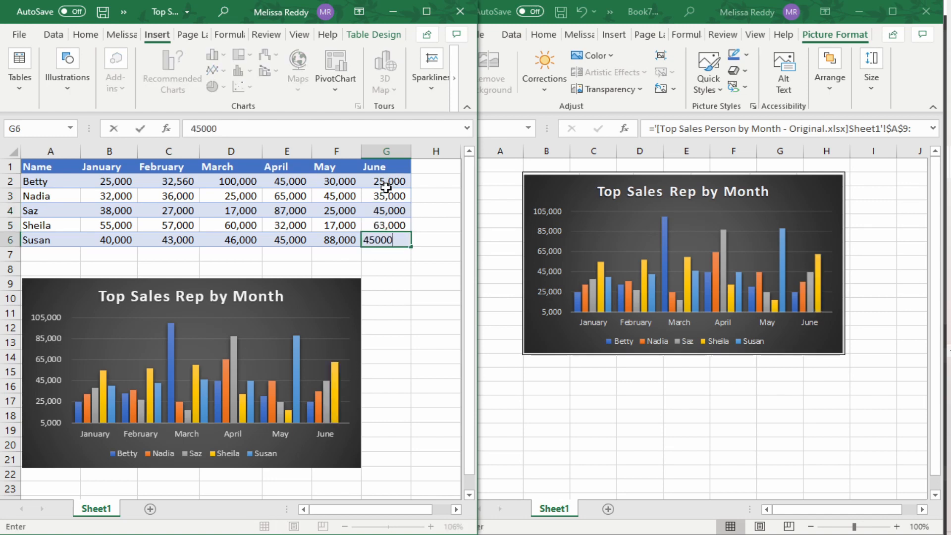
key(Return)
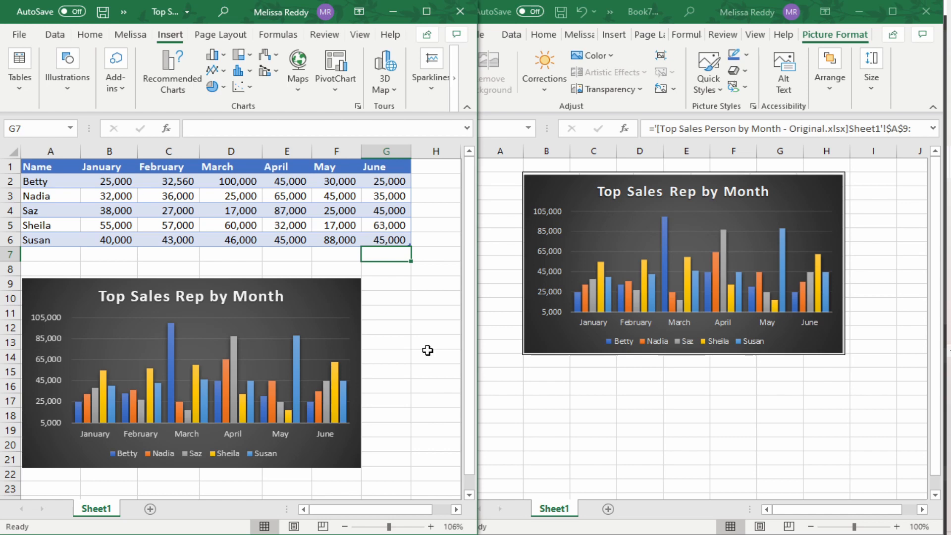
click(624, 274)
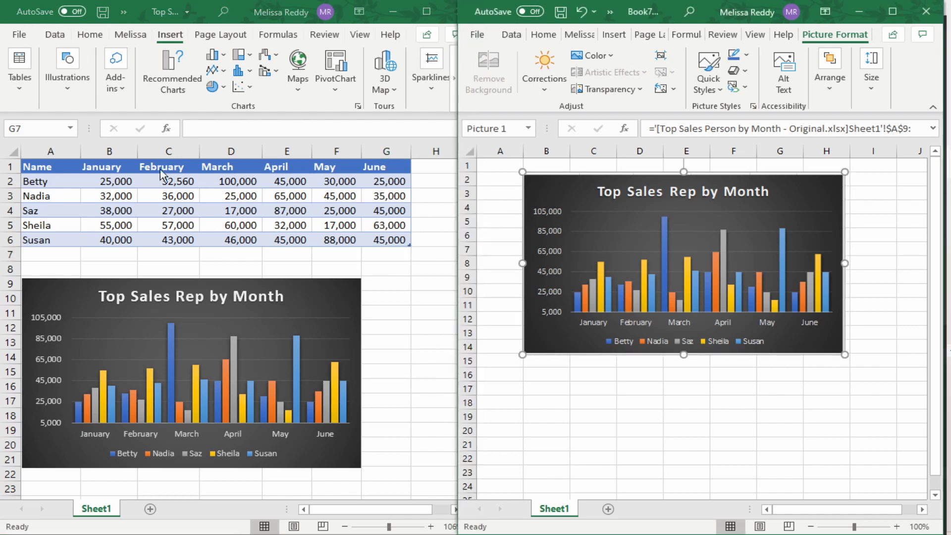
click(79, 173)
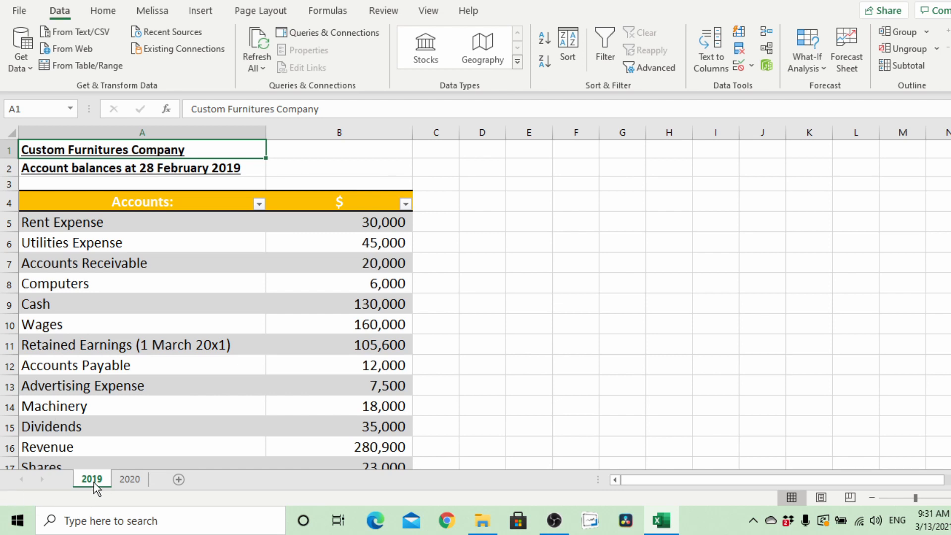
Compare the account balances on the 2019 and 2020 sheets of the furniture company workbook, ending on the 2019 sheet.
click(130, 479)
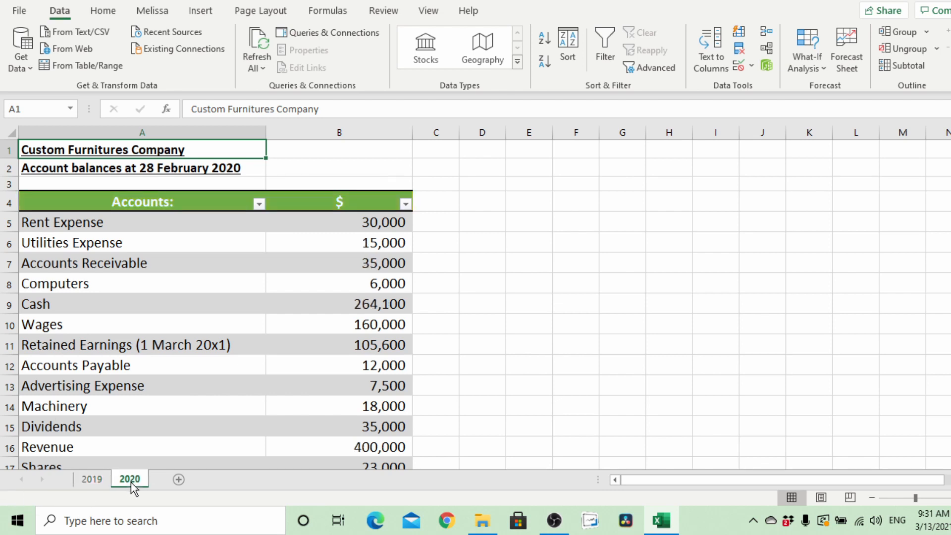
click(92, 480)
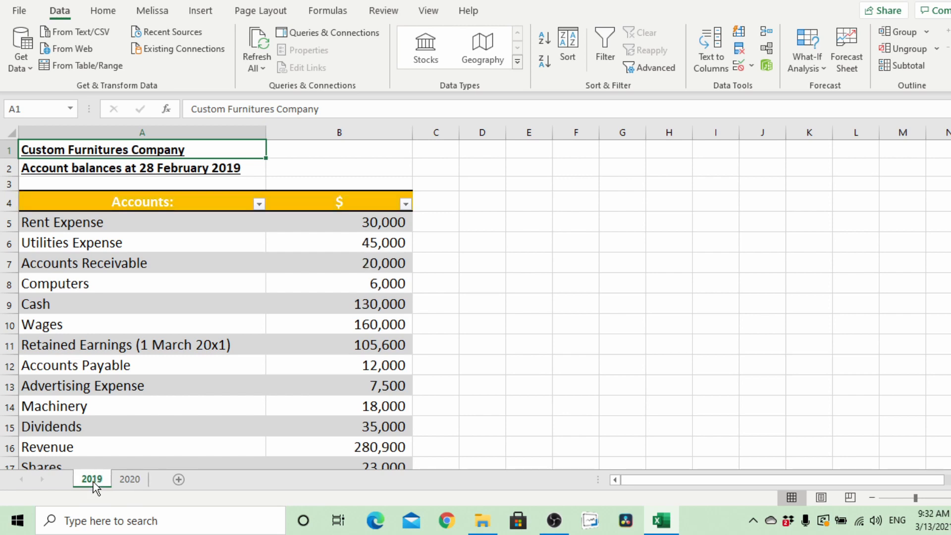
click(129, 479)
click(102, 478)
click(130, 480)
click(88, 479)
Open the Custom Furnitures Trial Balance workbook in a second window.
click(429, 12)
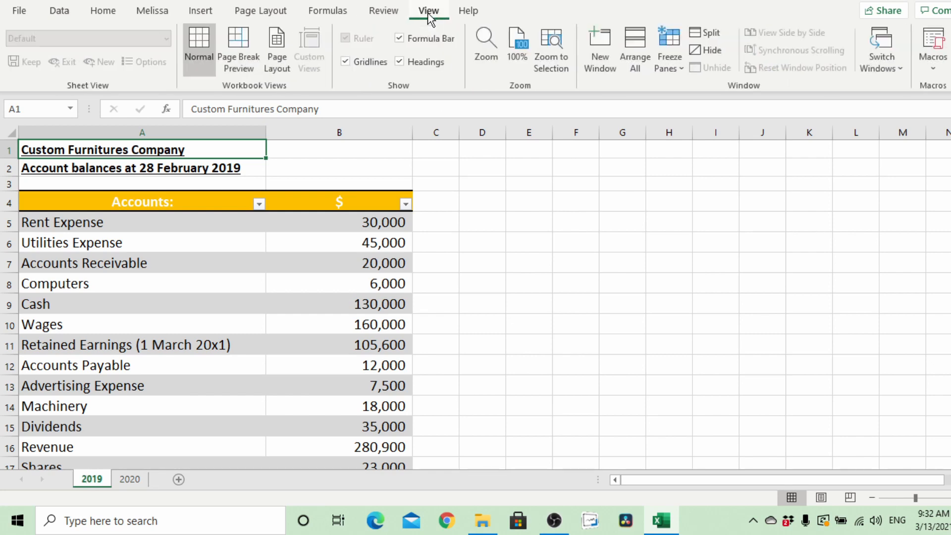
click(596, 69)
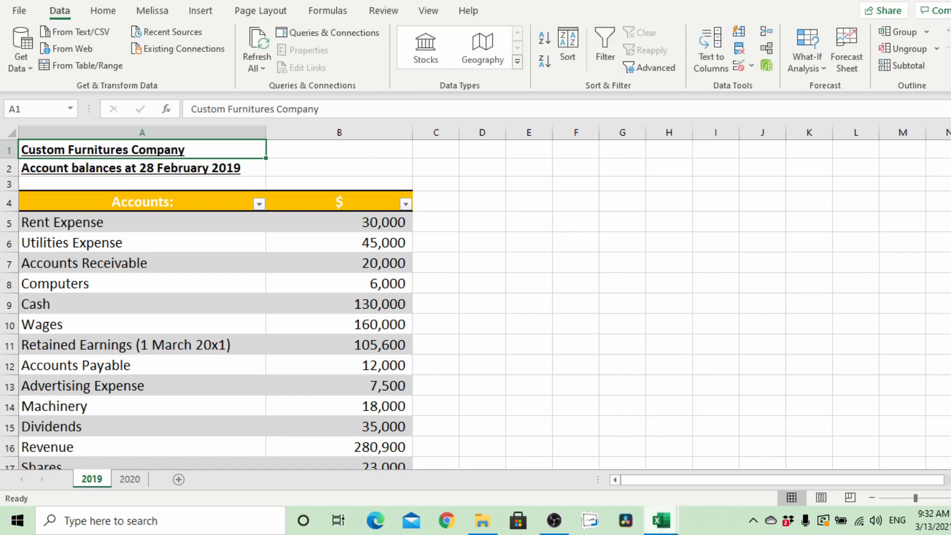
mouse_move(672, 530)
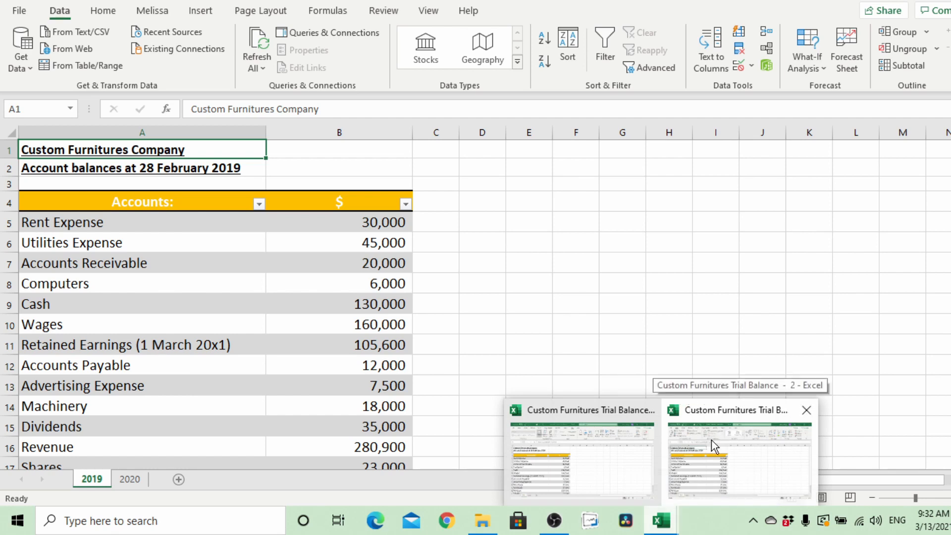
mouse_move(601, 438)
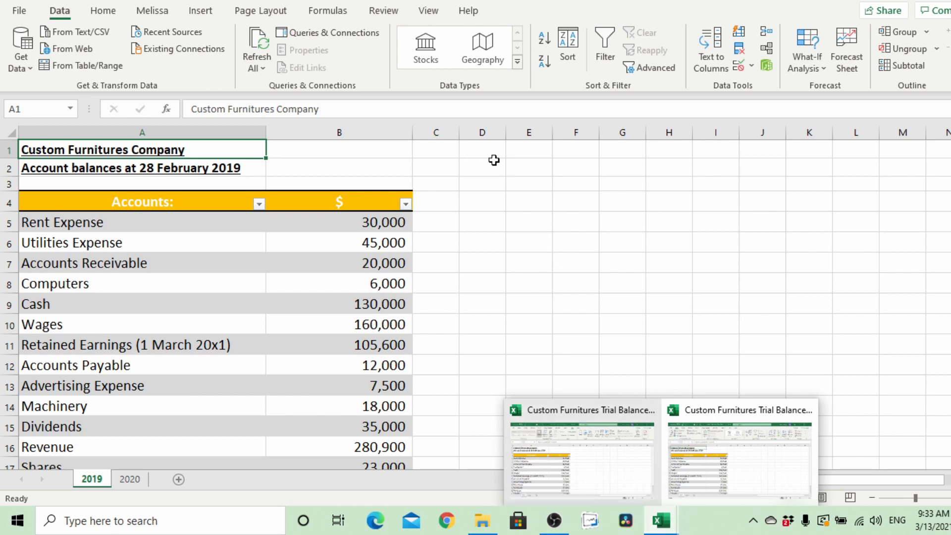
Arrange the two workbook windows vertically and show the 2020 sheet in the second window.
click(428, 11)
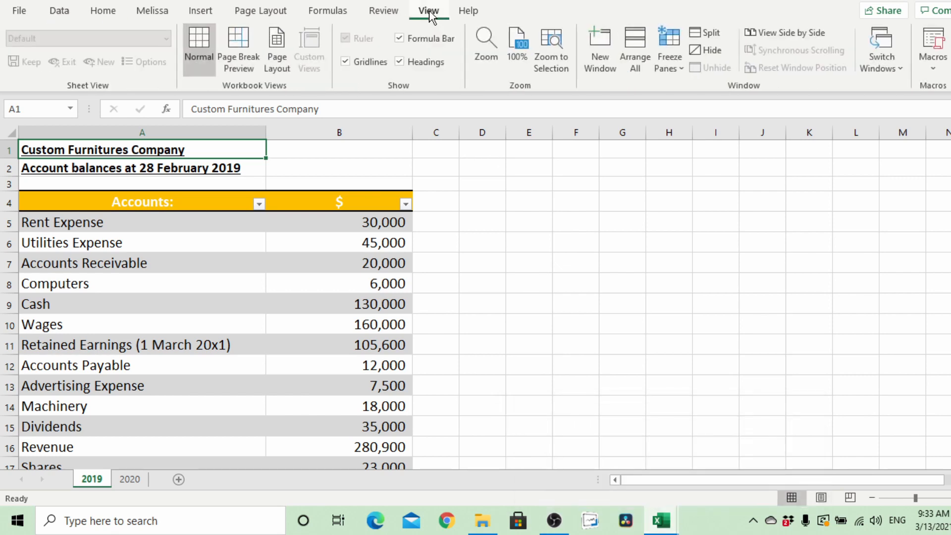
click(626, 72)
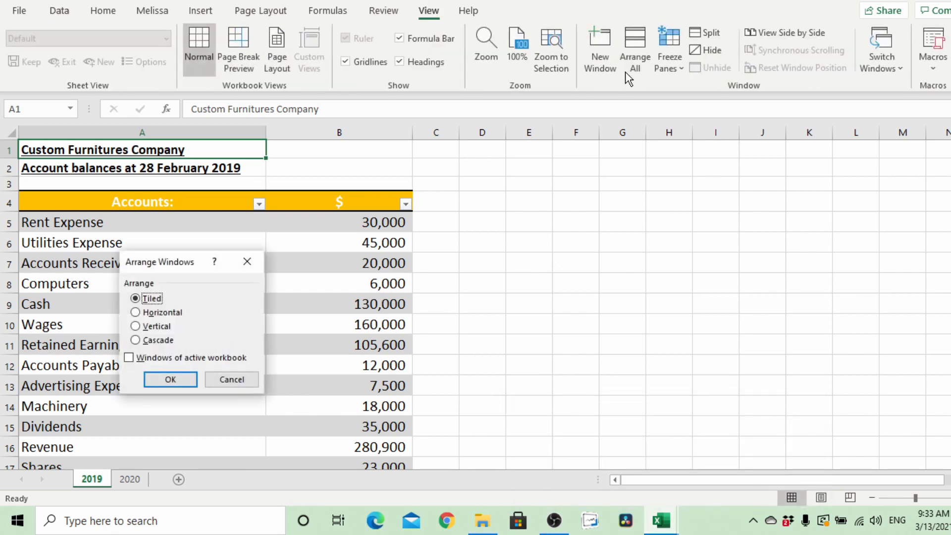
click(137, 326)
click(170, 379)
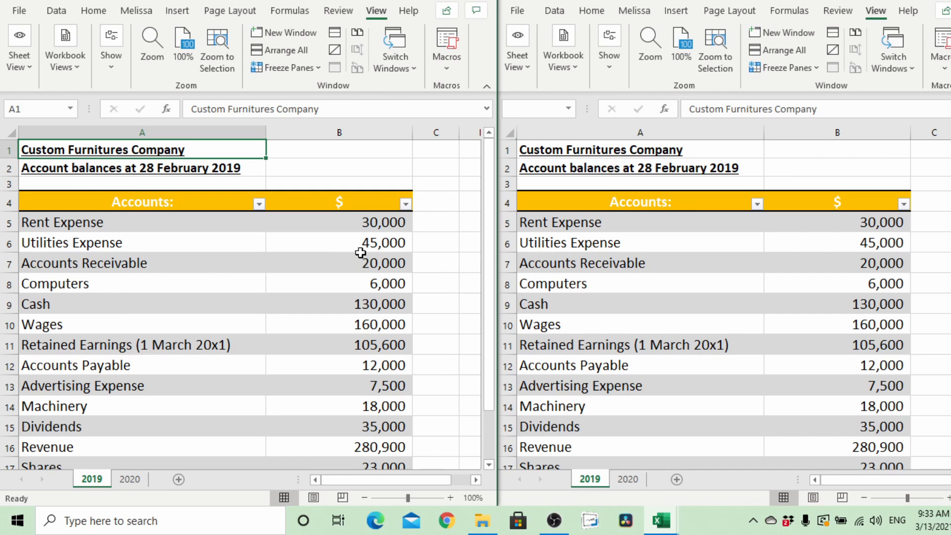
click(627, 479)
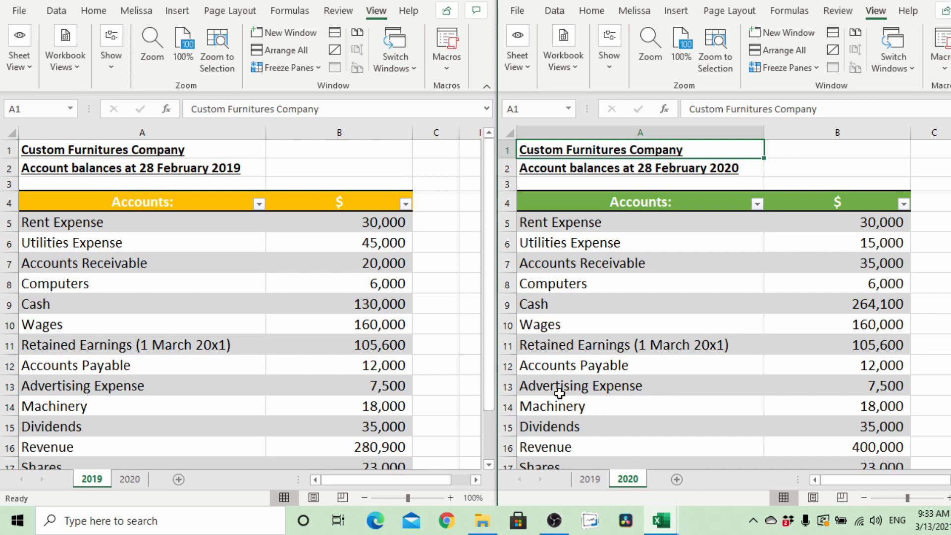
mouse_move(950, 193)
mouse_down()
mouse_move(950, 238)
mouse_move(950, 193)
mouse_up()
Show the 2019 sheet in the second window and set the Rent Expense amount in B5 to 845,000.
click(587, 478)
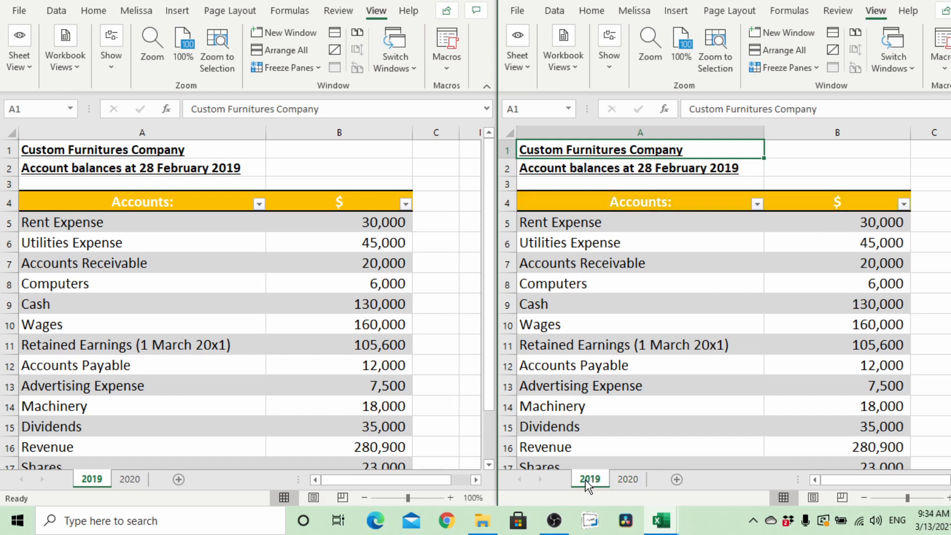
click(872, 224)
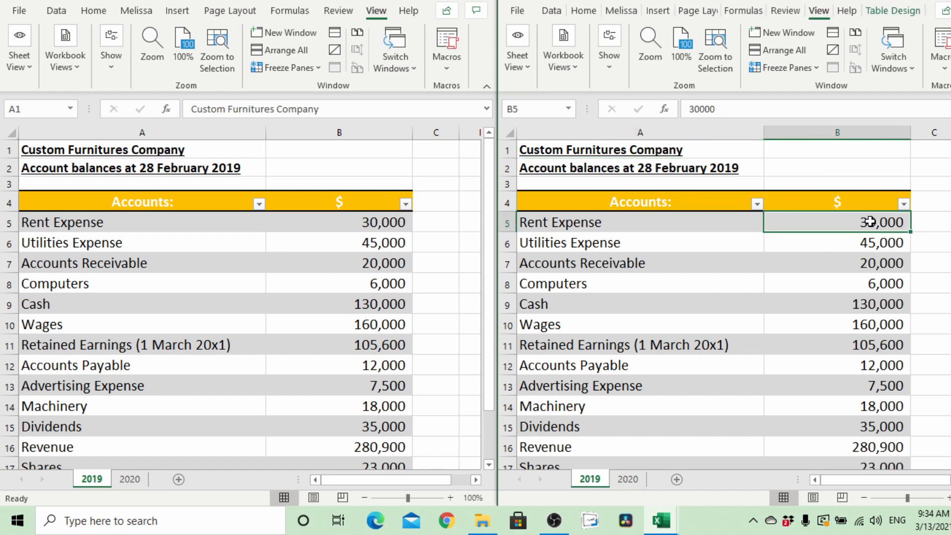
double_click(870, 222)
text(845000)
key(Return)
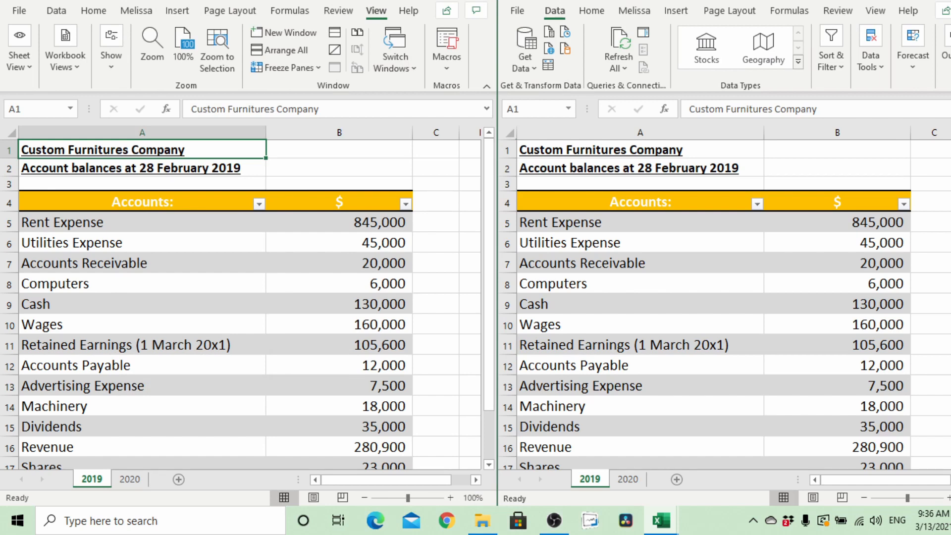
Close the second window of the furniture workbook and maximize the remaining one.
click(950, 0)
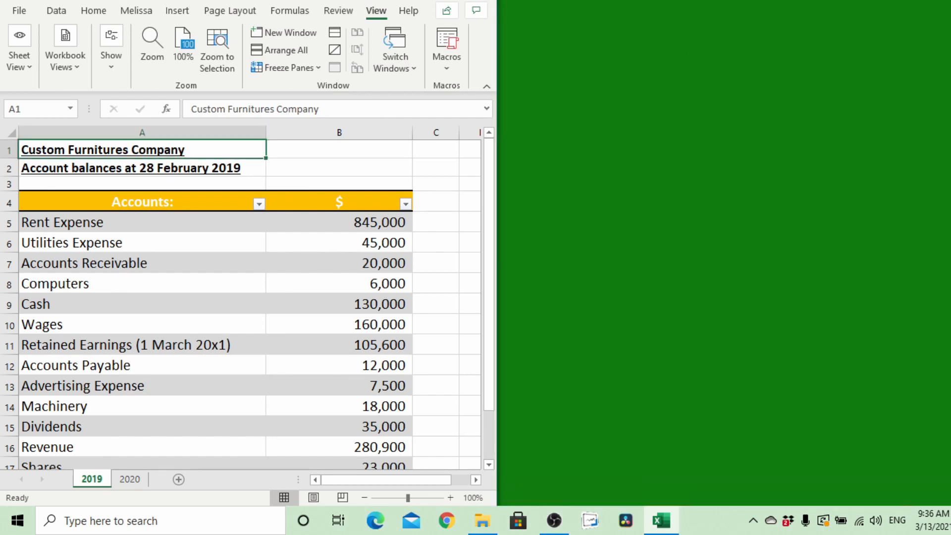
click(446, 0)
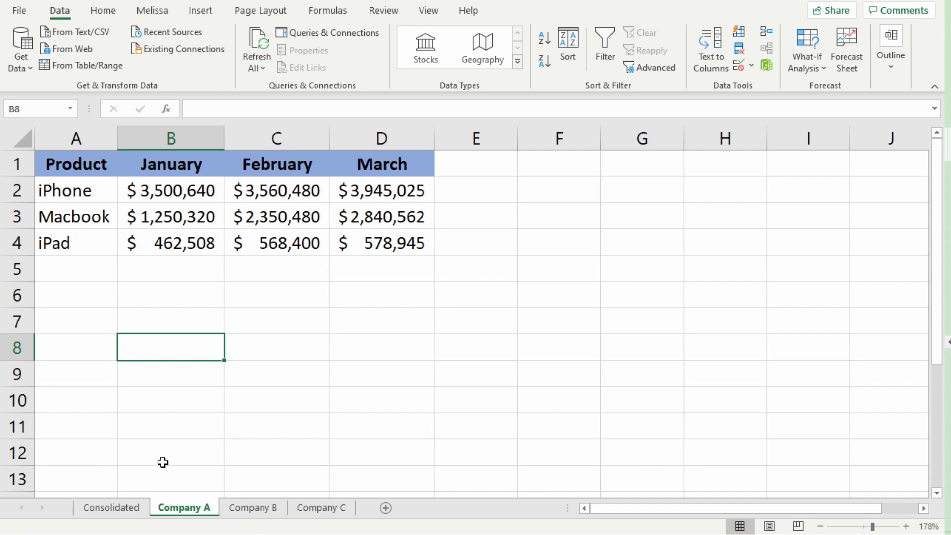
Review the product sales tables on the Company B and Company C sheets, ending on the Company A sheet.
click(242, 510)
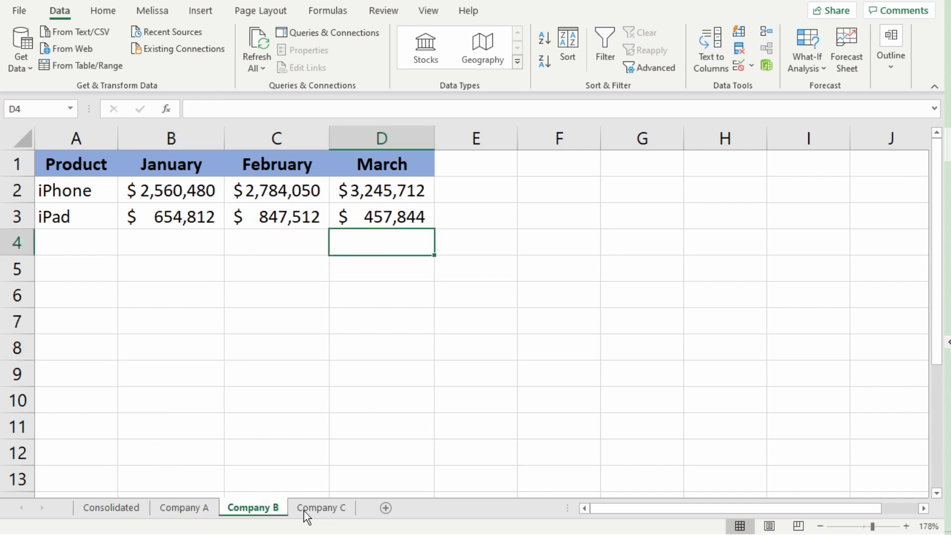
click(311, 511)
click(170, 510)
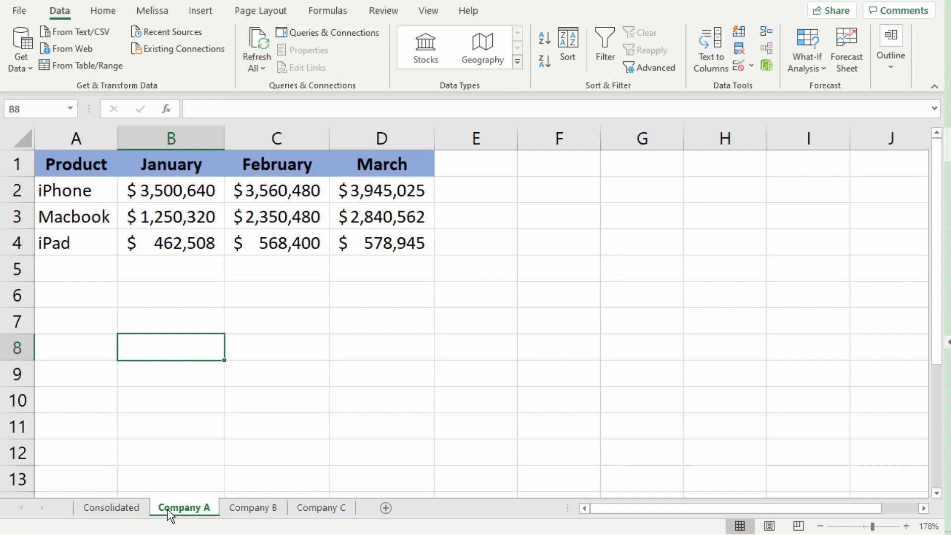
Try adding up the January iPhone sales of Companies A, B and C in B8 with a cross-sheet formula, and clear the cell.
text(=)
click(156, 193)
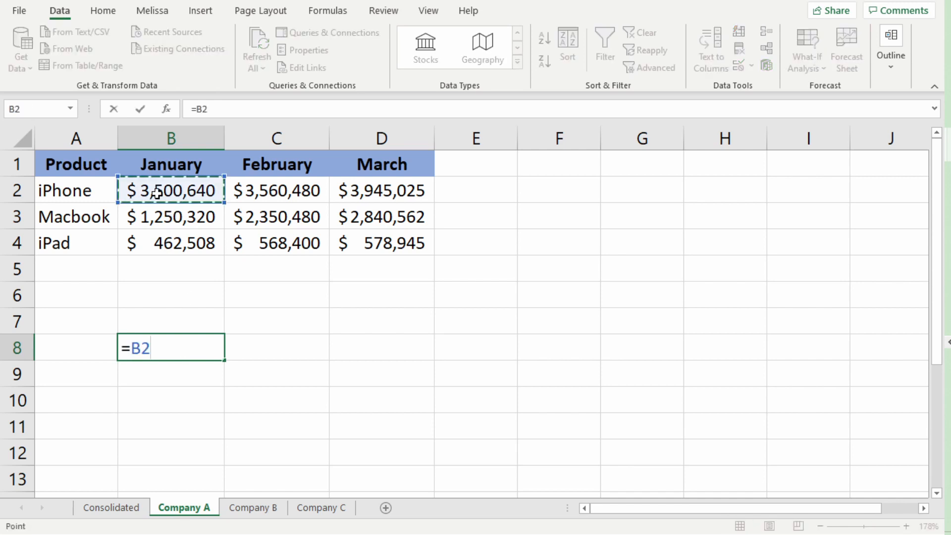
text(+)
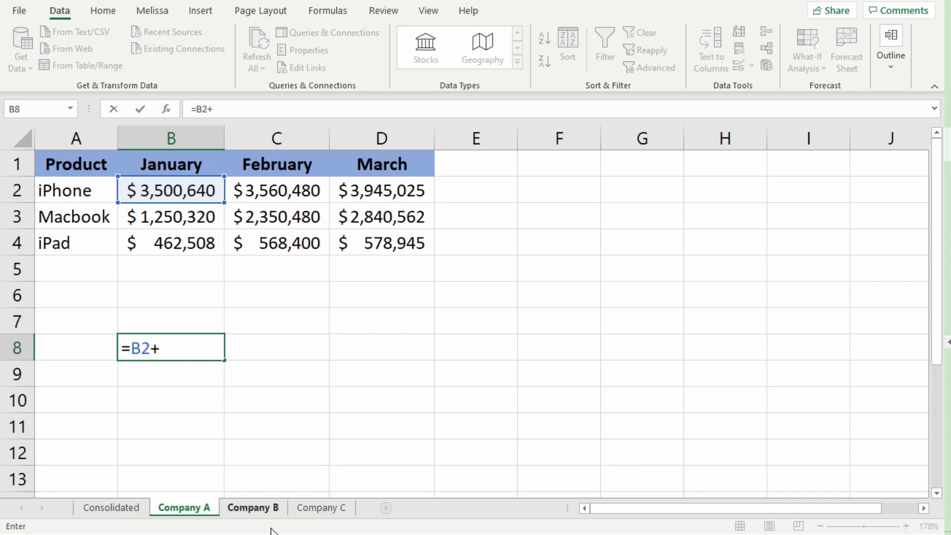
click(250, 508)
click(179, 193)
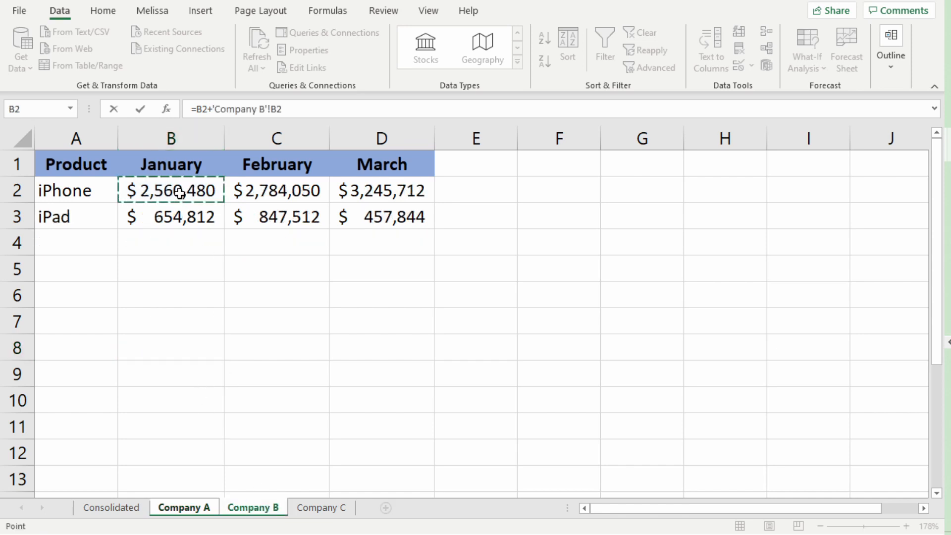
text(+)
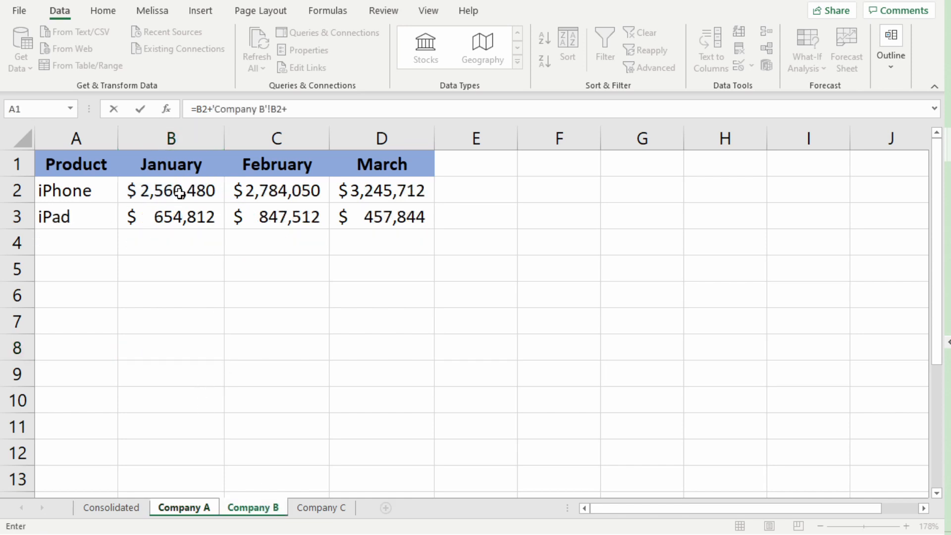
click(322, 507)
click(184, 190)
key(Return)
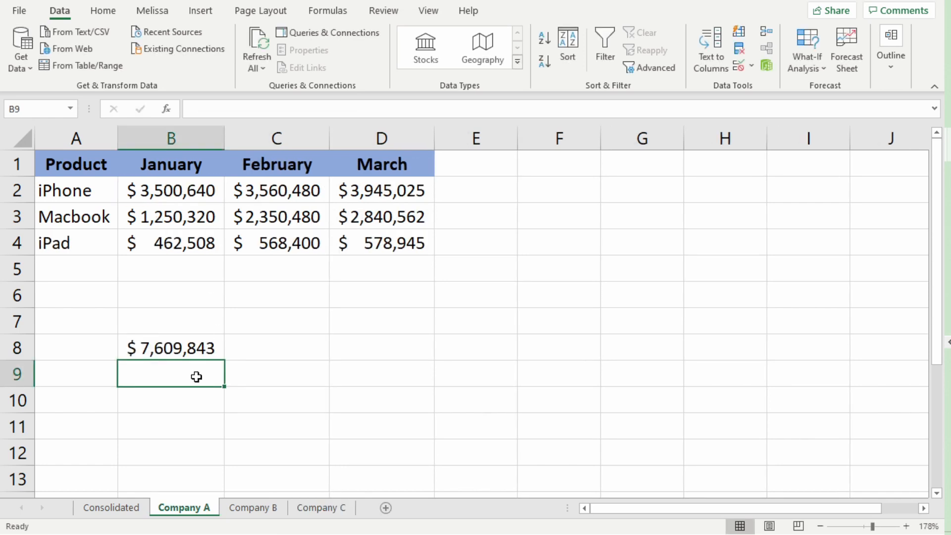
click(146, 352)
key(Delete)
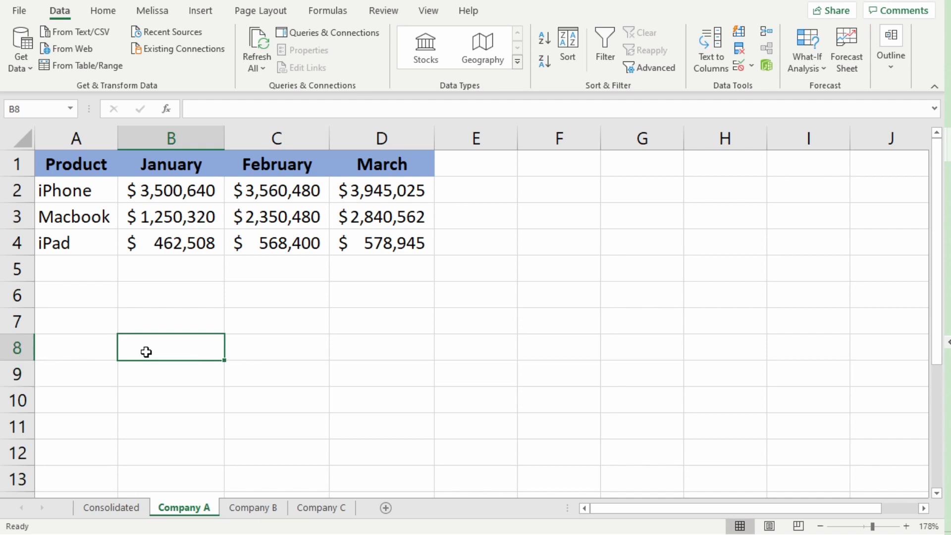
Start a Consolidate operation at cell A1 of the Consolidated sheet, using the Sum function.
click(110, 508)
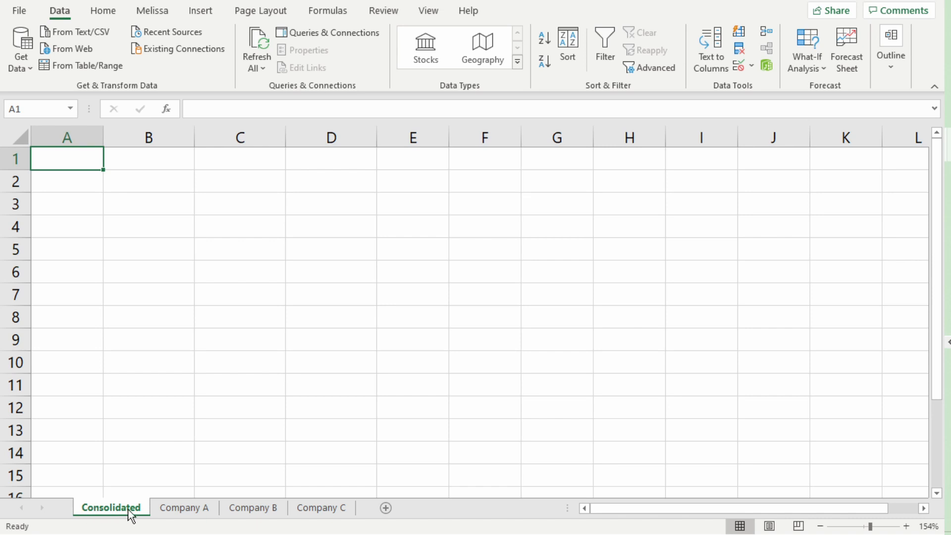
click(60, 17)
click(767, 39)
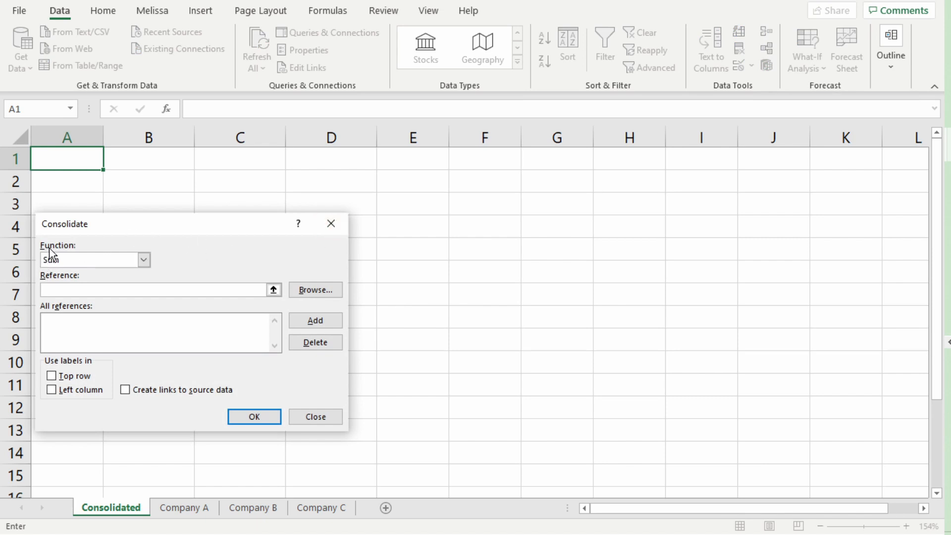
click(145, 261)
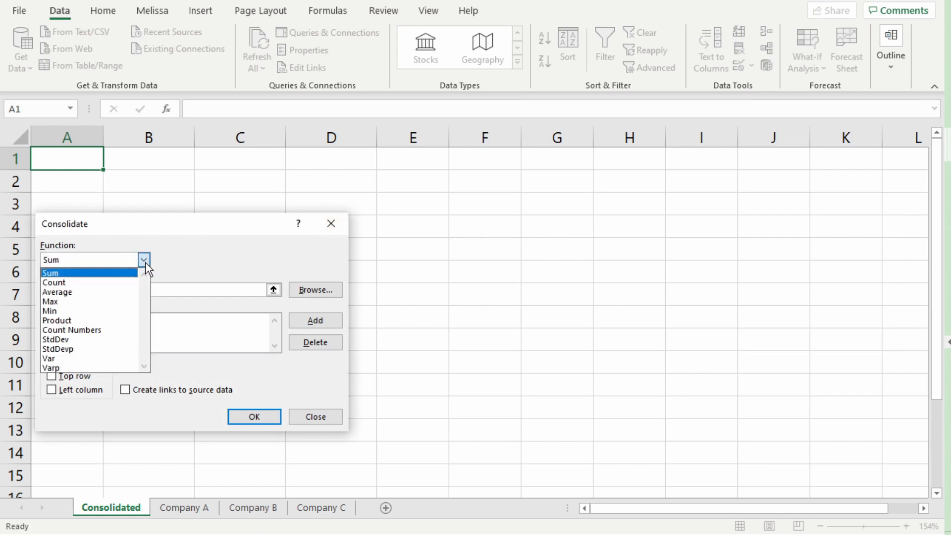
click(89, 277)
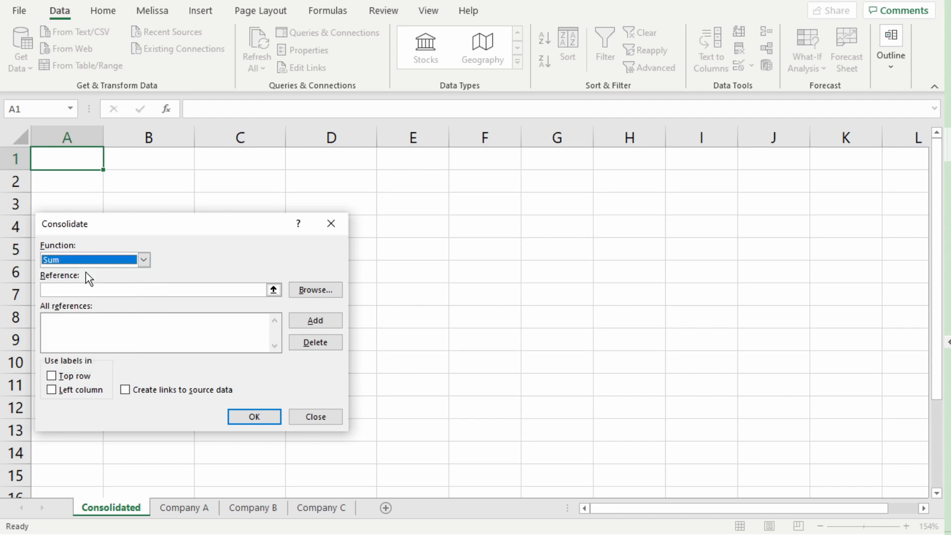
Add the range A1:D4 of the Company A sheet to the consolidation references.
click(273, 290)
click(186, 510)
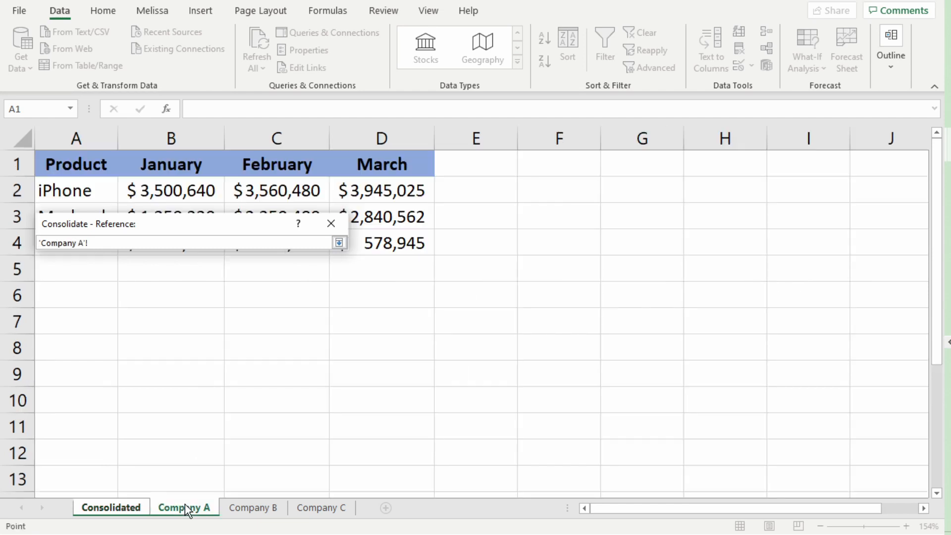
drag(63, 163, 385, 243)
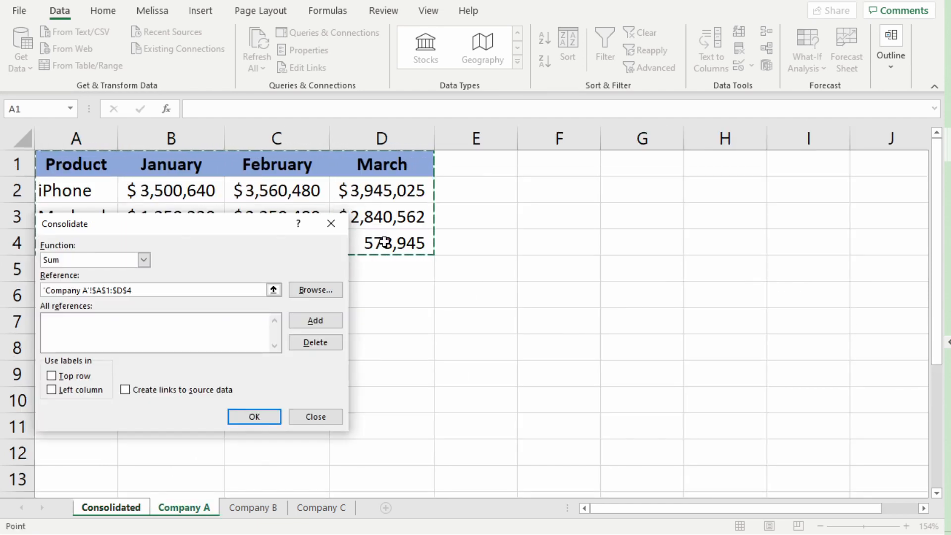
drag(219, 228, 329, 268)
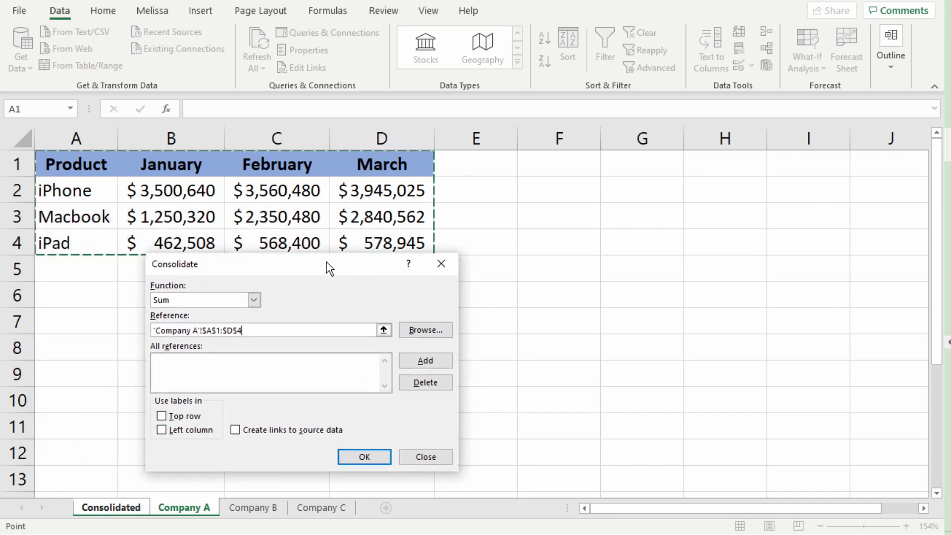
click(423, 365)
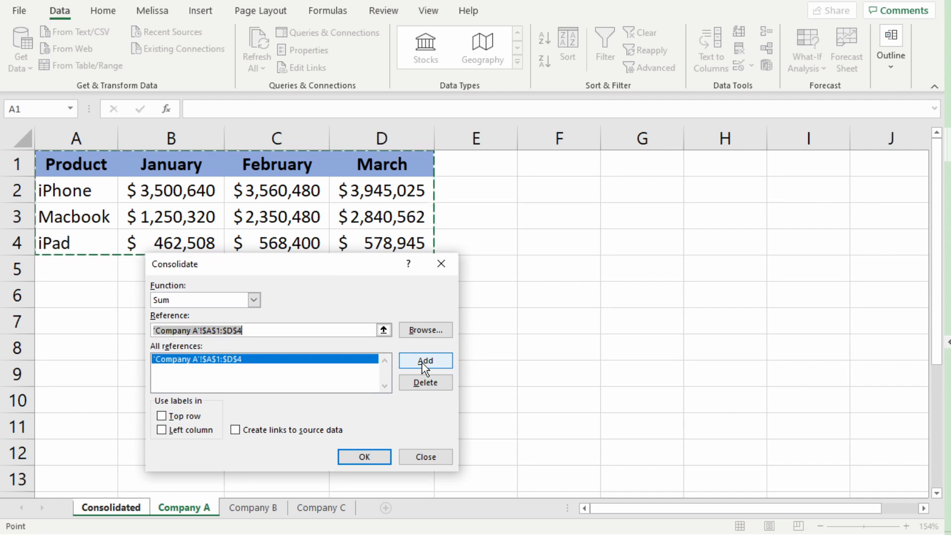
Add the Company B range A1:D4 to the consolidation references and enter the Company C range A1:D4 as the current reference.
click(245, 510)
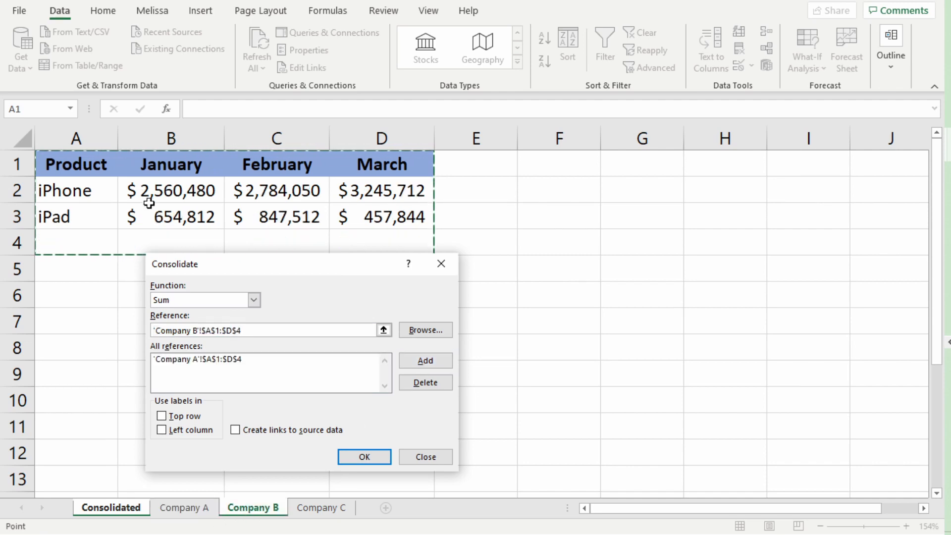
click(420, 365)
click(317, 504)
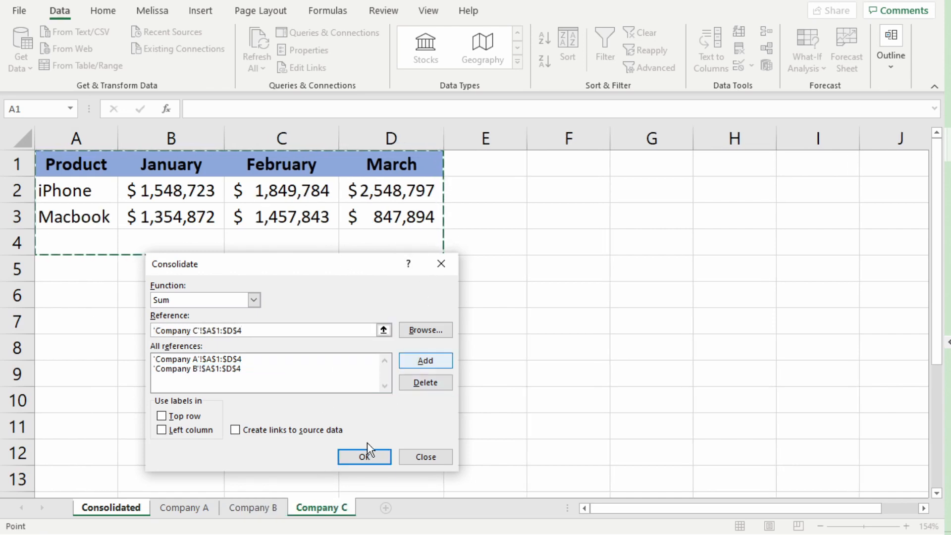
Consolidate the data using labels from the top row and left column, and autofit the February and March columns.
click(161, 416)
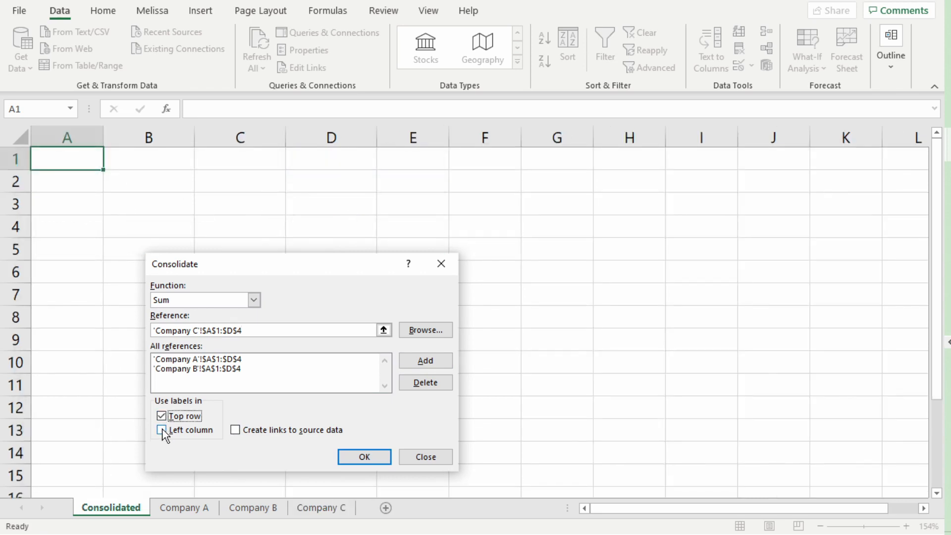
click(162, 429)
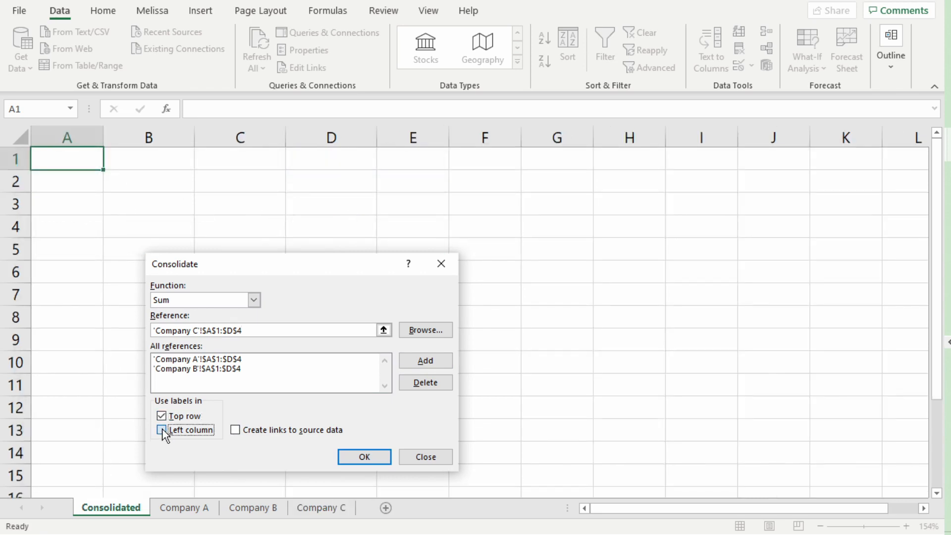
click(371, 456)
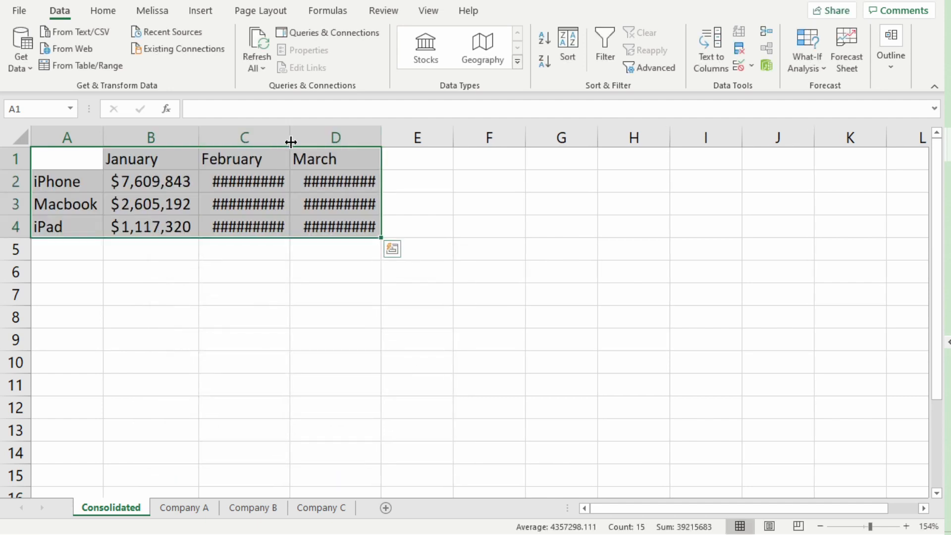
double_click(291, 142)
double_click(382, 136)
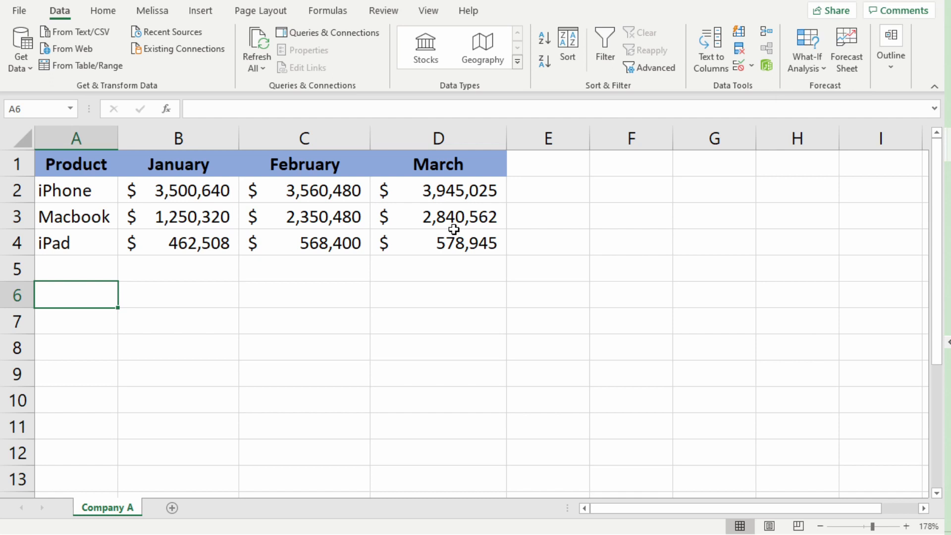
Open Quick Analysis for the sales table A1:D4 and look through its chart, total, table and sparkline options, returning to formatting.
click(69, 166)
drag(70, 166, 435, 238)
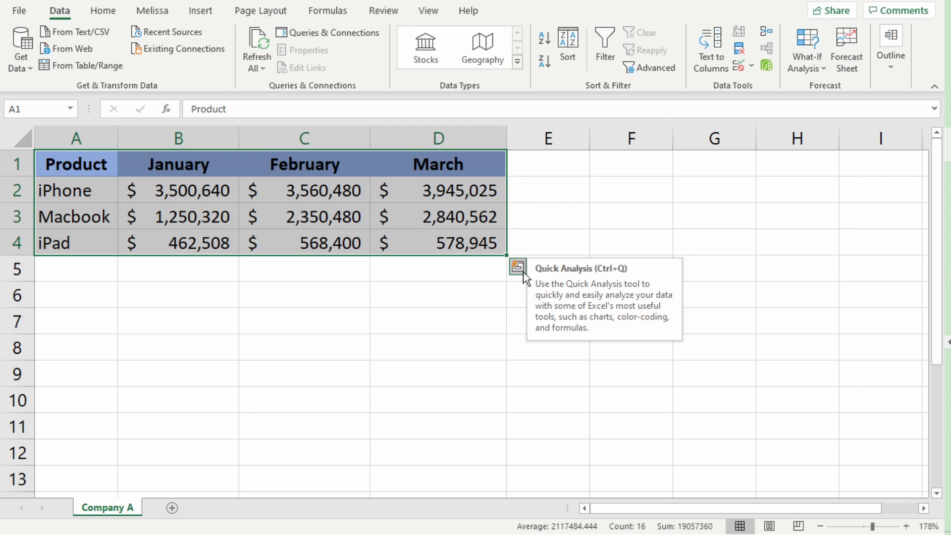
click(520, 270)
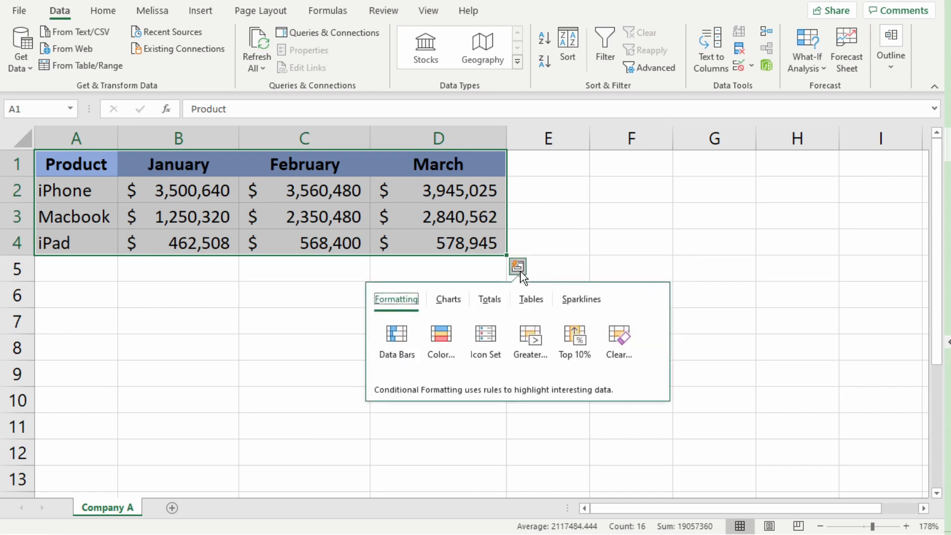
click(440, 304)
click(479, 302)
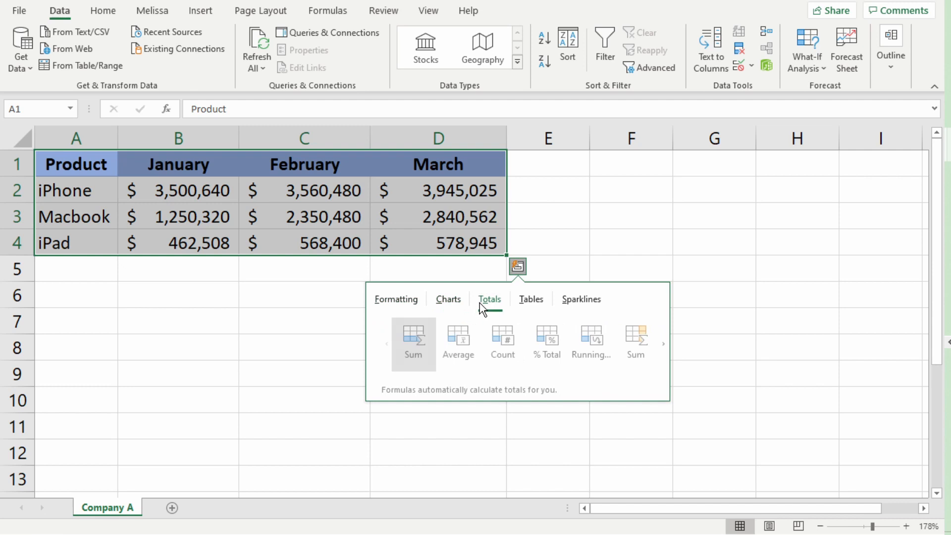
click(526, 302)
click(582, 300)
click(378, 303)
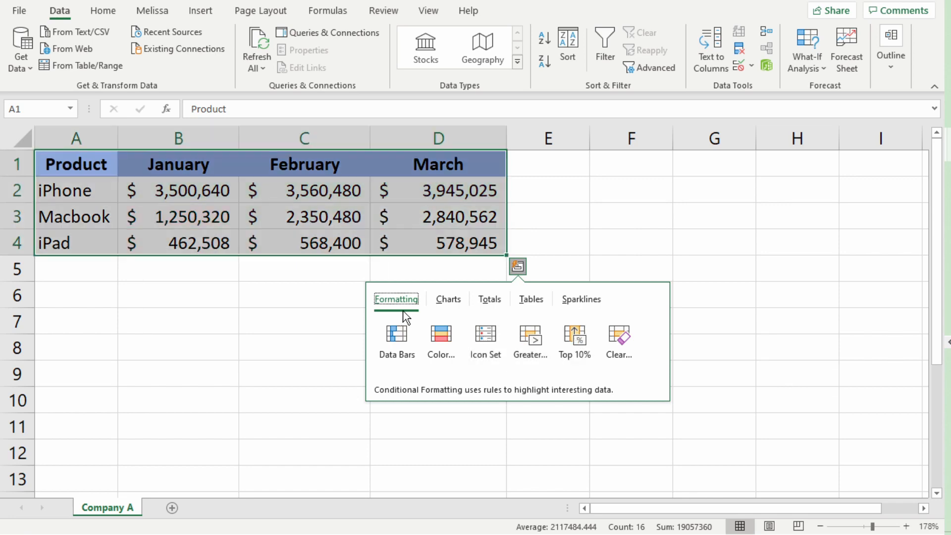
Preview the clustered column chart and the row Sum total in Quick Analysis, and view its table and sparkline options.
click(446, 300)
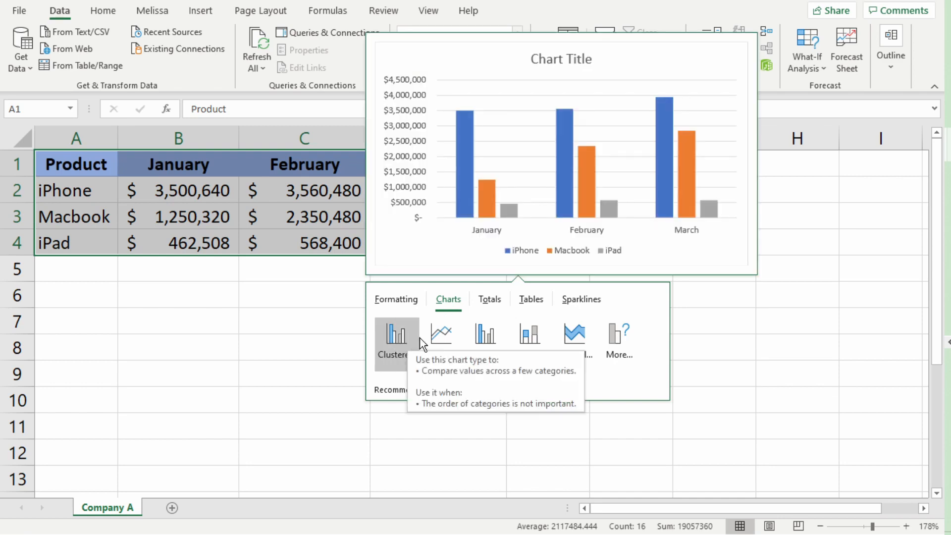
click(486, 300)
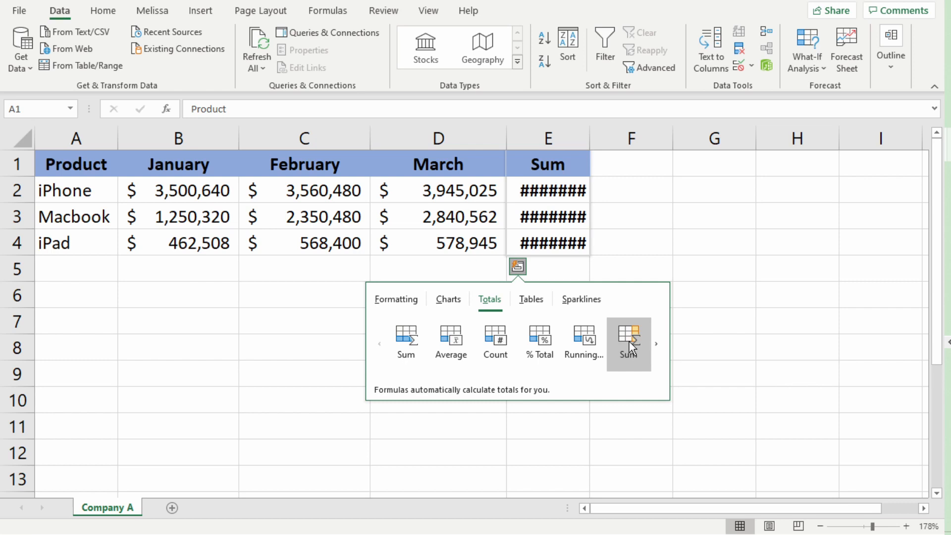
click(531, 299)
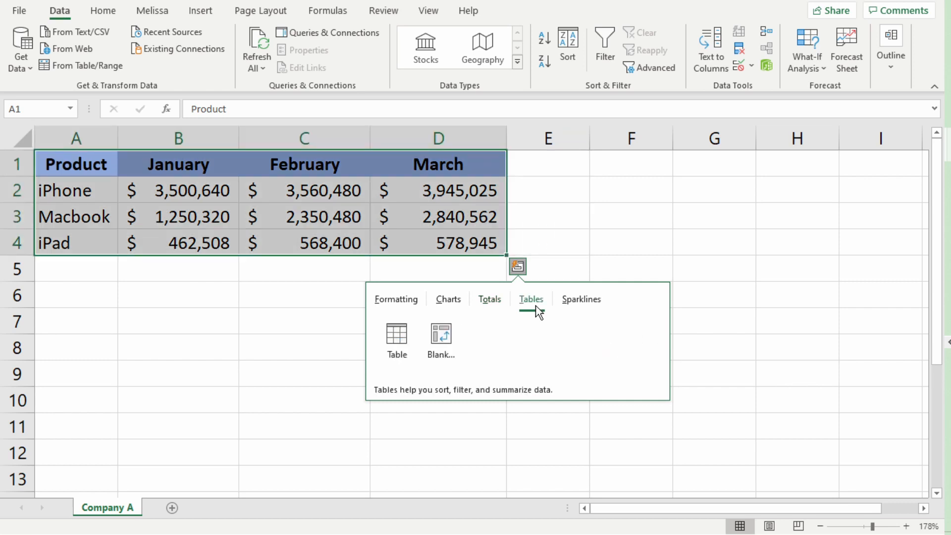
click(571, 302)
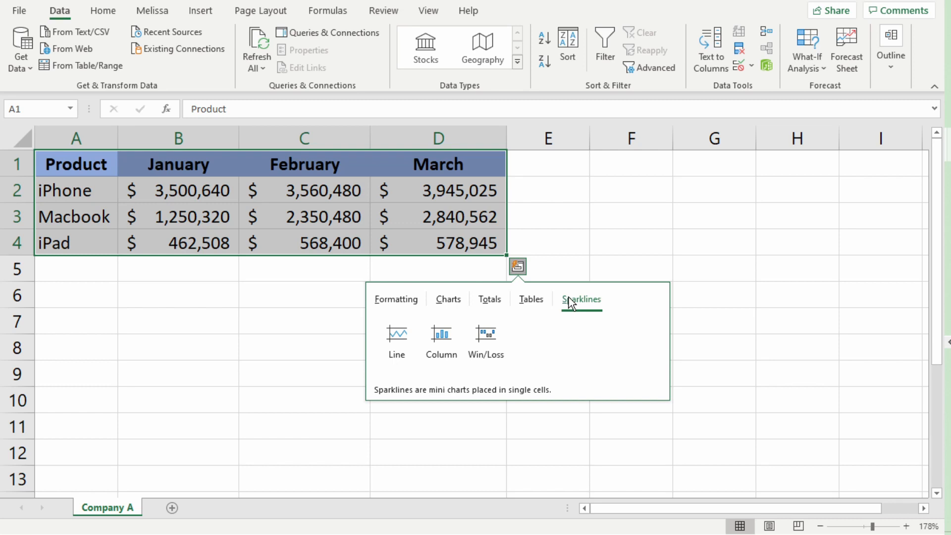
Apply data bars and an icon set to the January to March sales figures with Quick Analysis formatting.
click(403, 300)
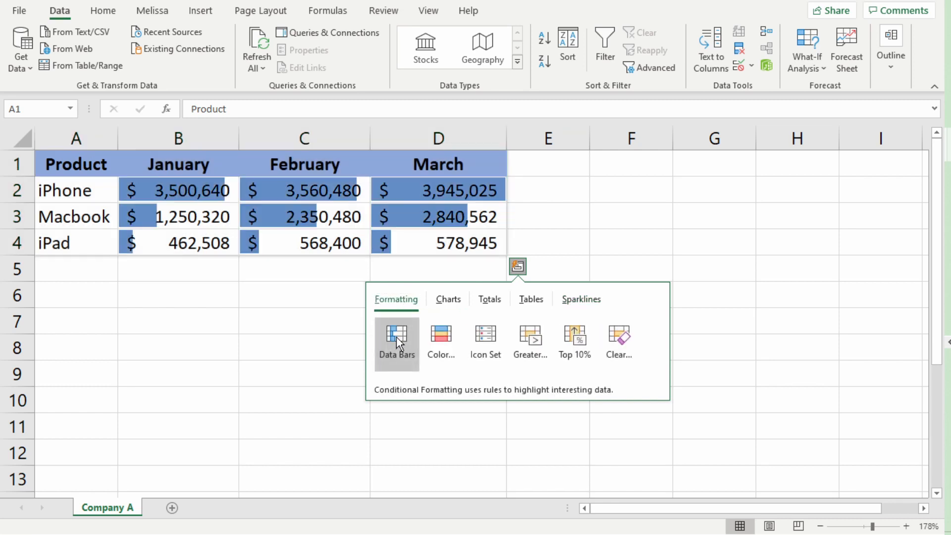
click(396, 337)
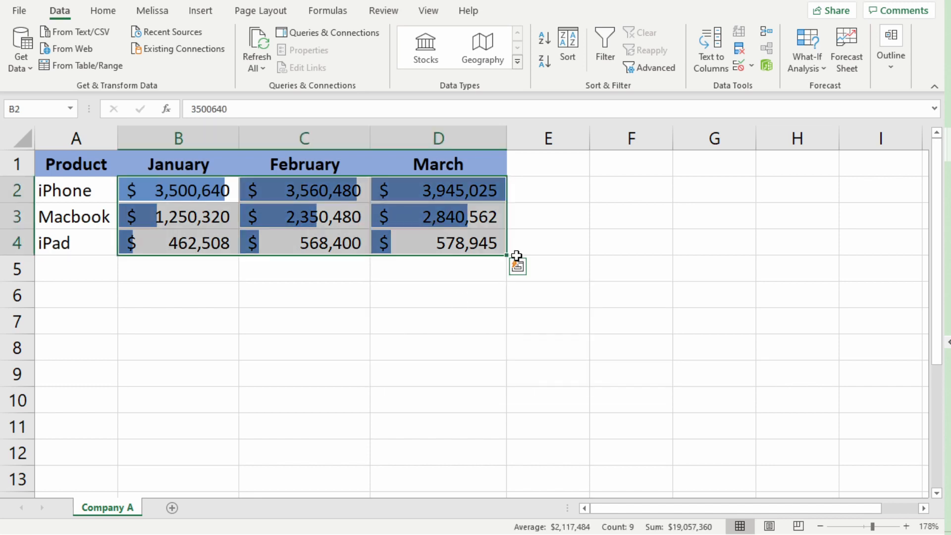
click(518, 266)
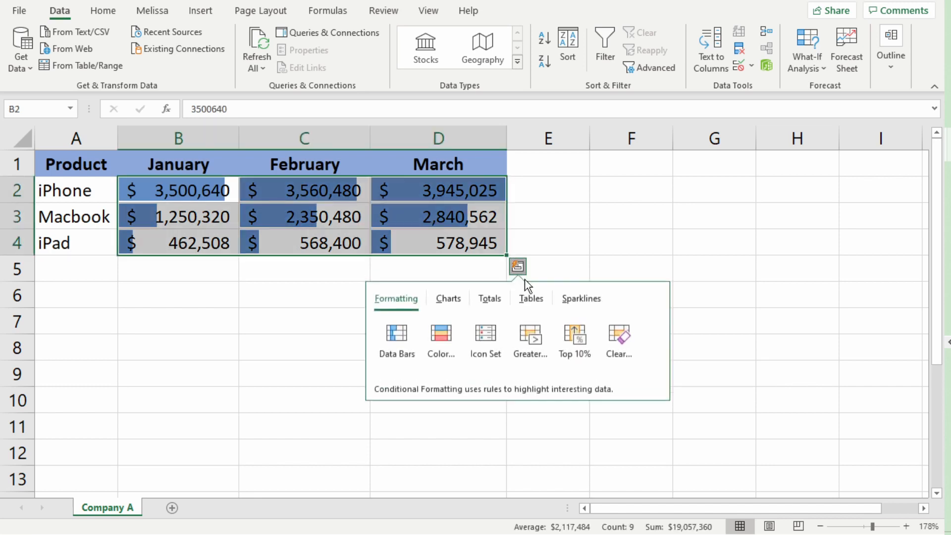
click(485, 342)
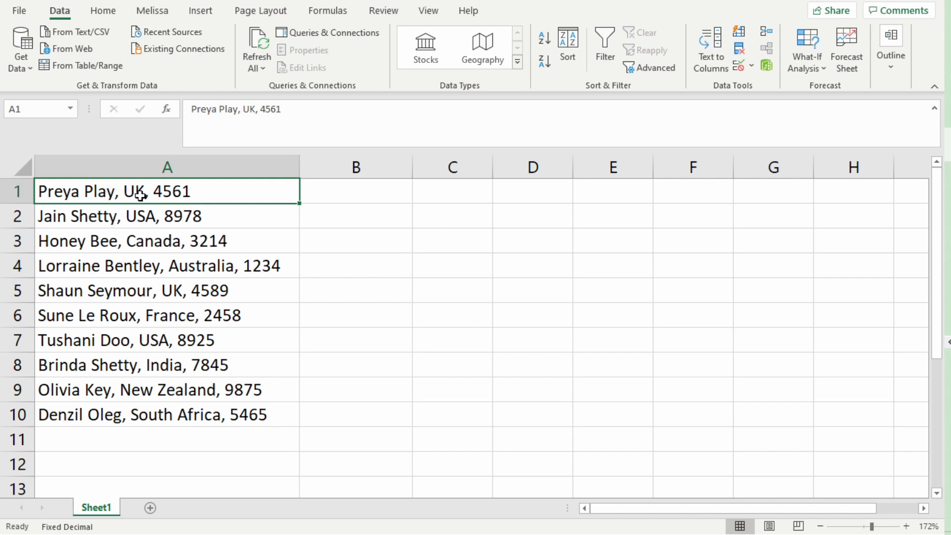
Enter UK in B1 and use Flash Fill to extract the other countries from column A into column B.
click(712, 46)
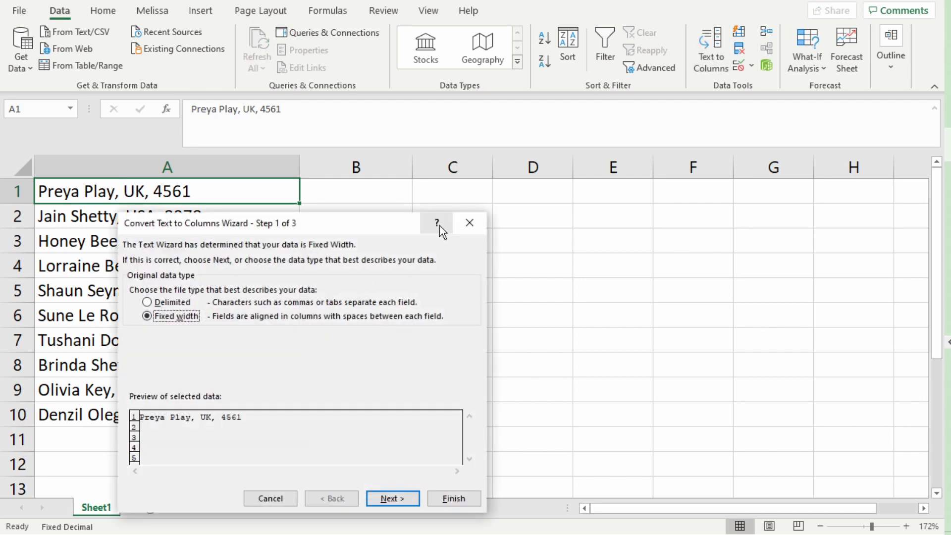
click(468, 223)
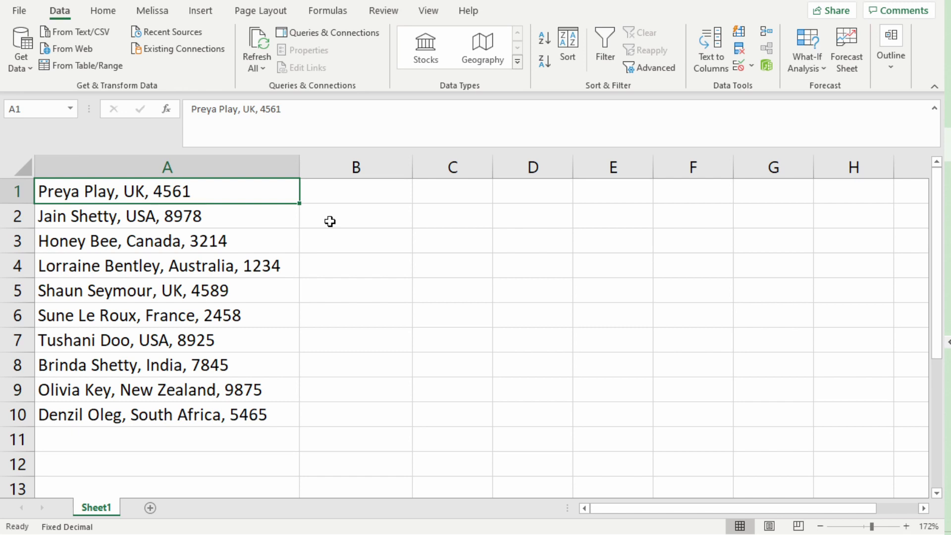
click(330, 192)
text(UK)
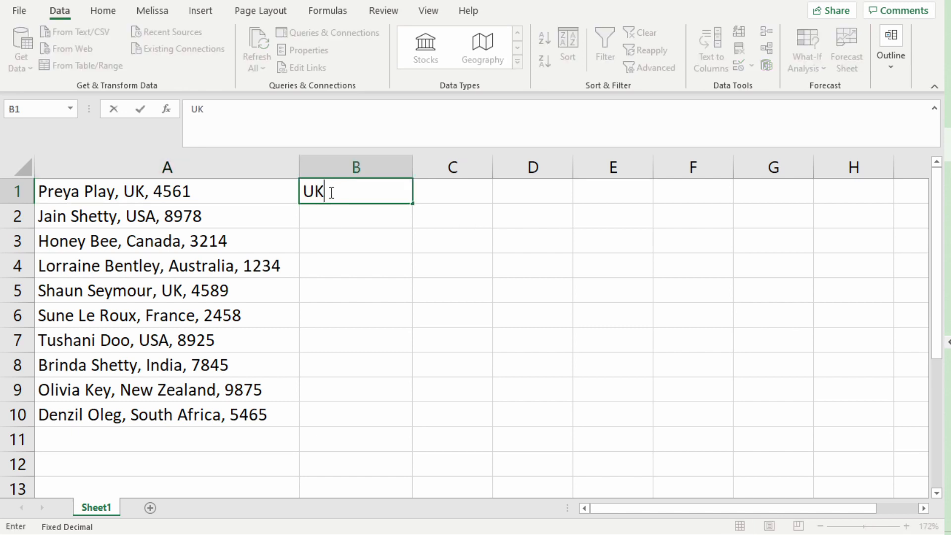
key(Return)
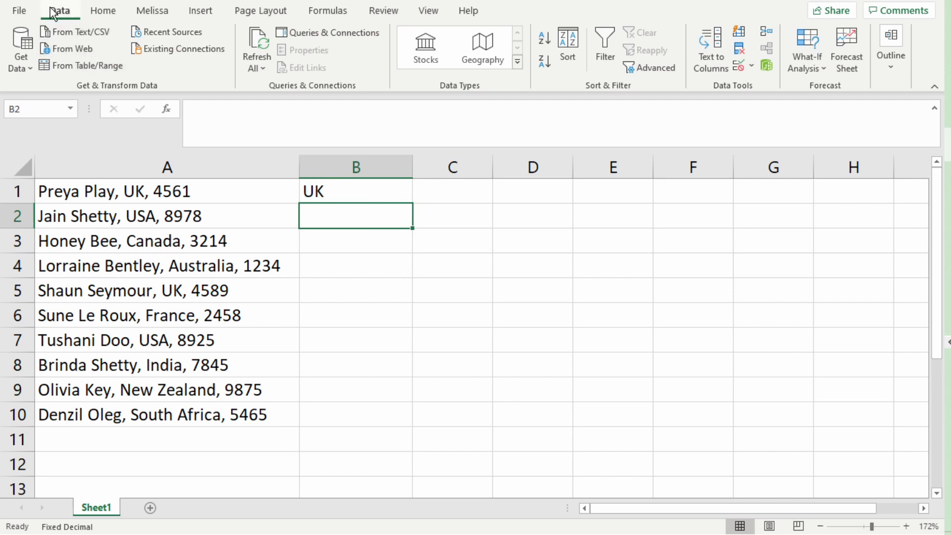
click(738, 32)
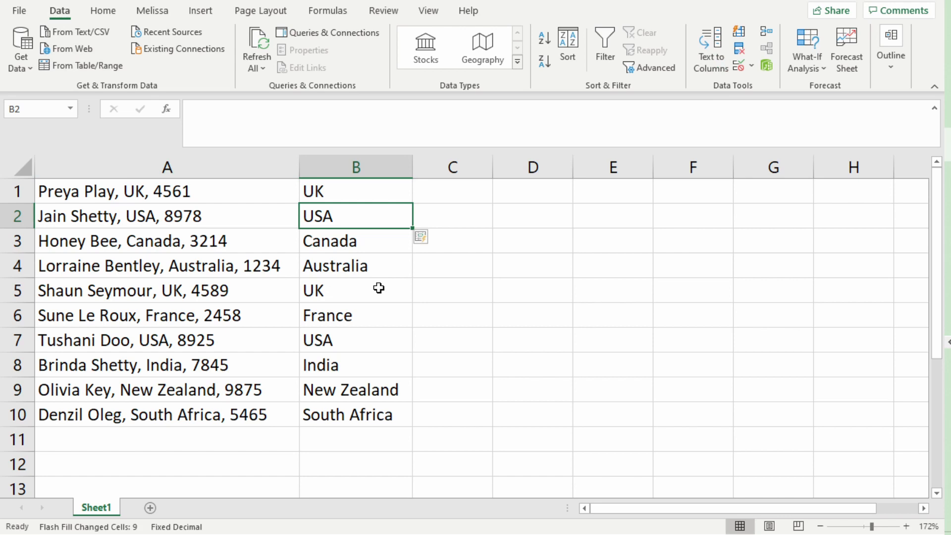